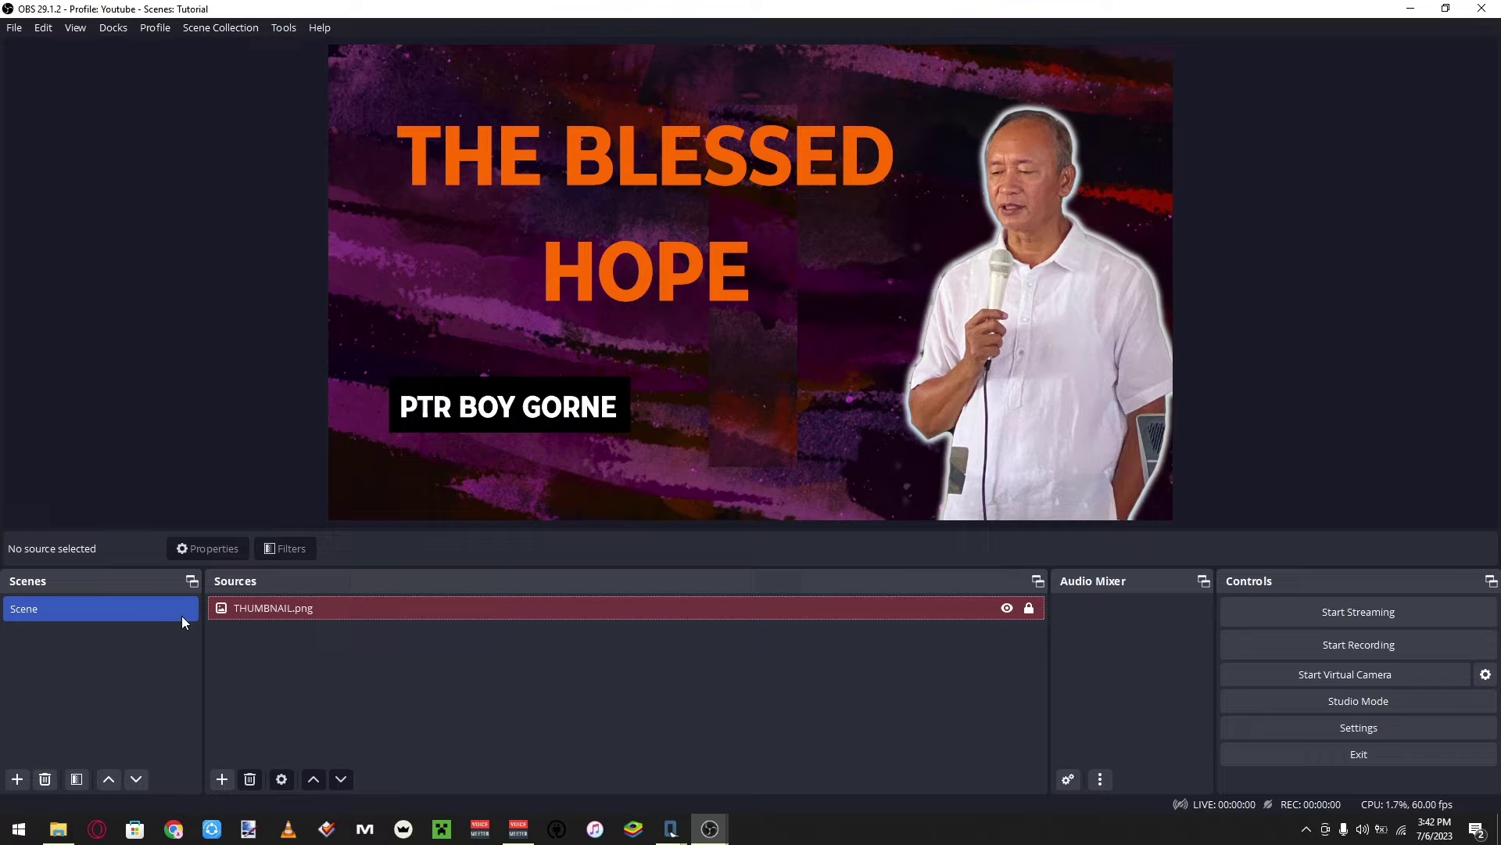
Step: Add a new Window Capture source named 'Lyrics'
click(289, 610)
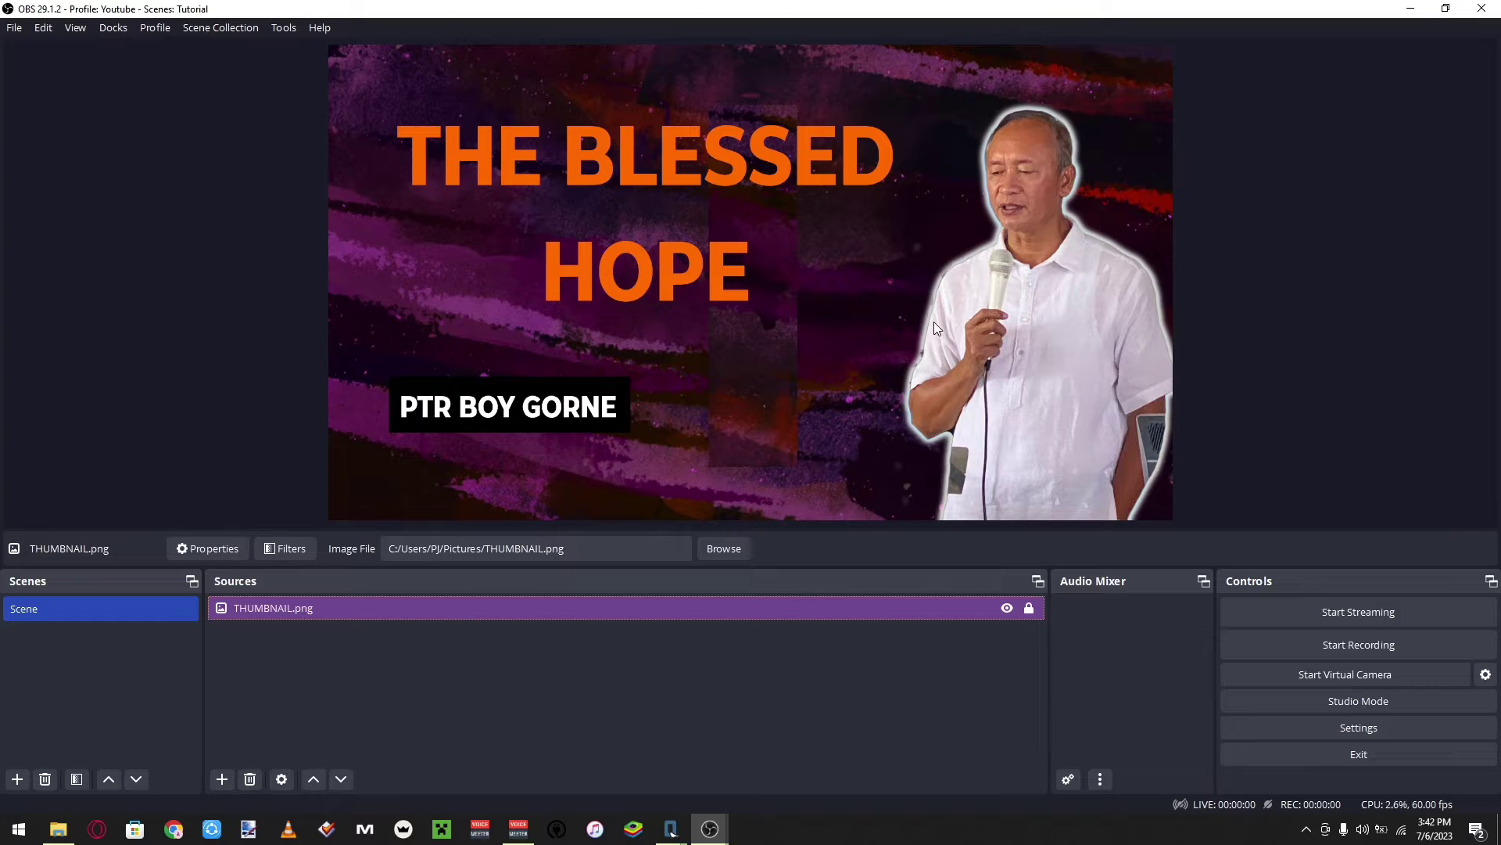
click(671, 673)
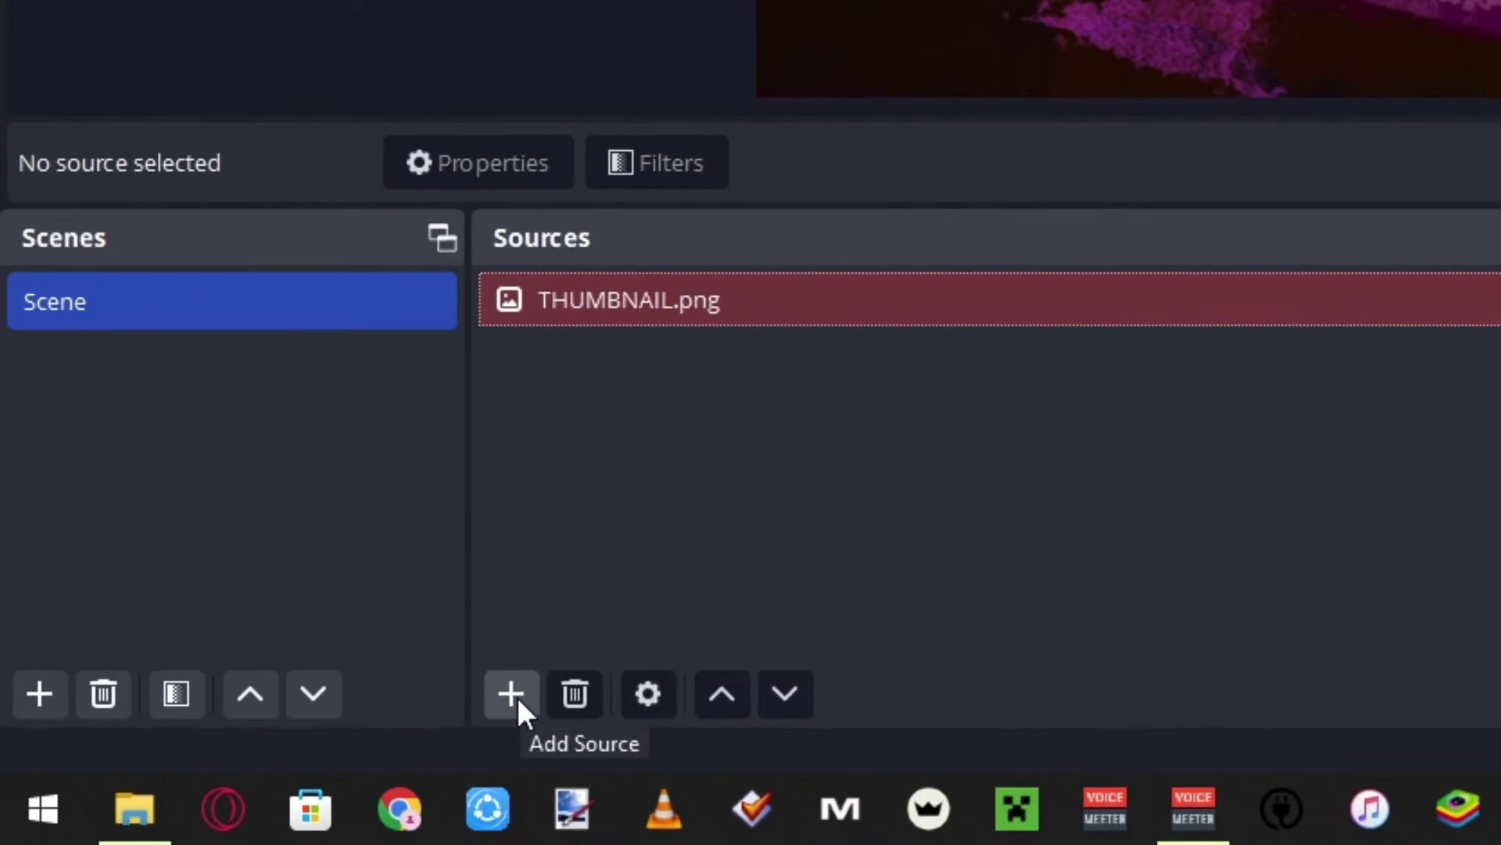
click(222, 779)
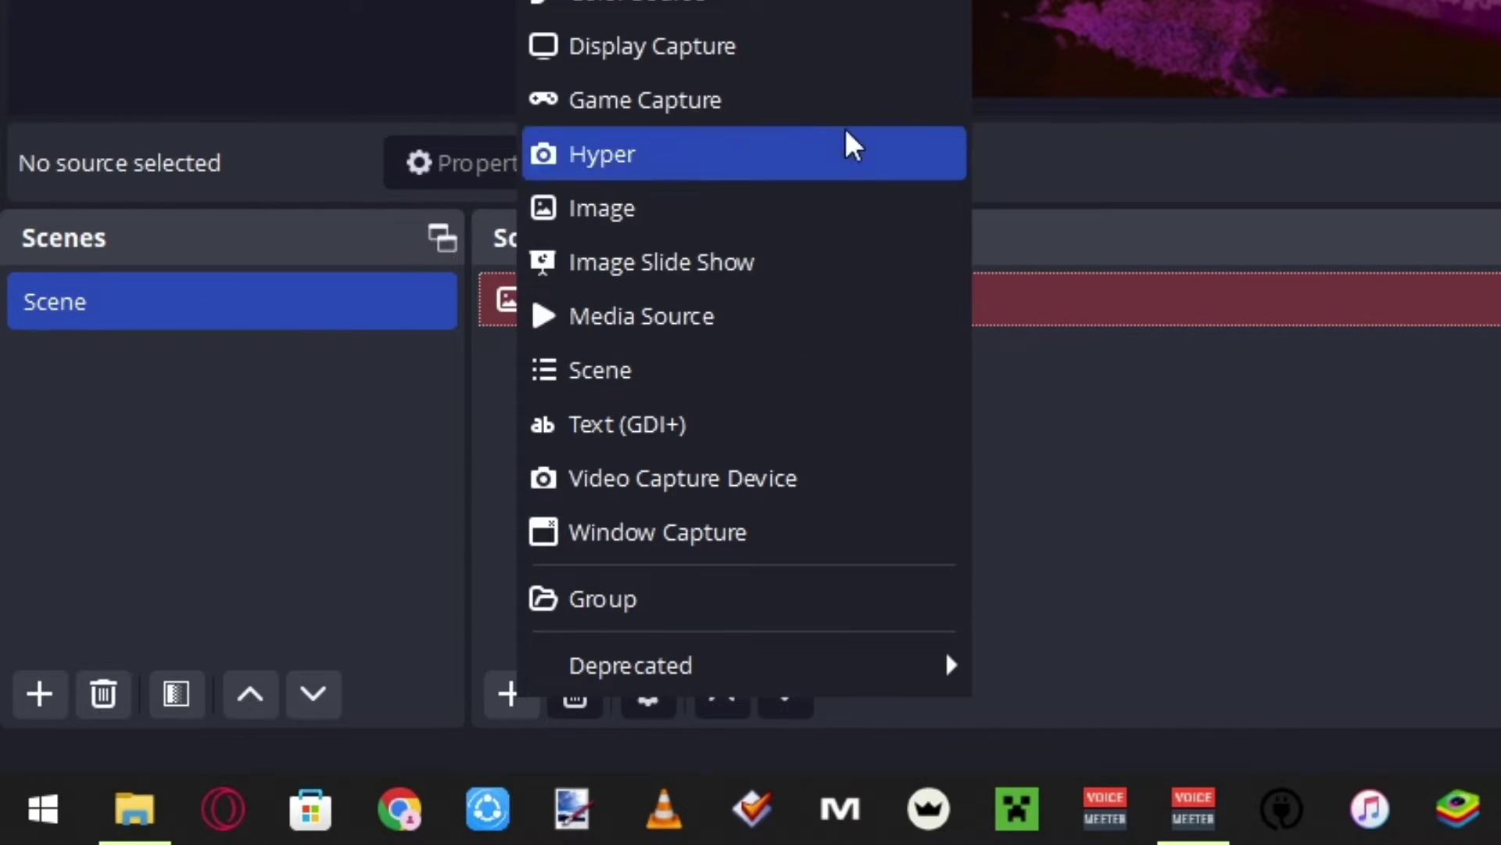
click(781, 530)
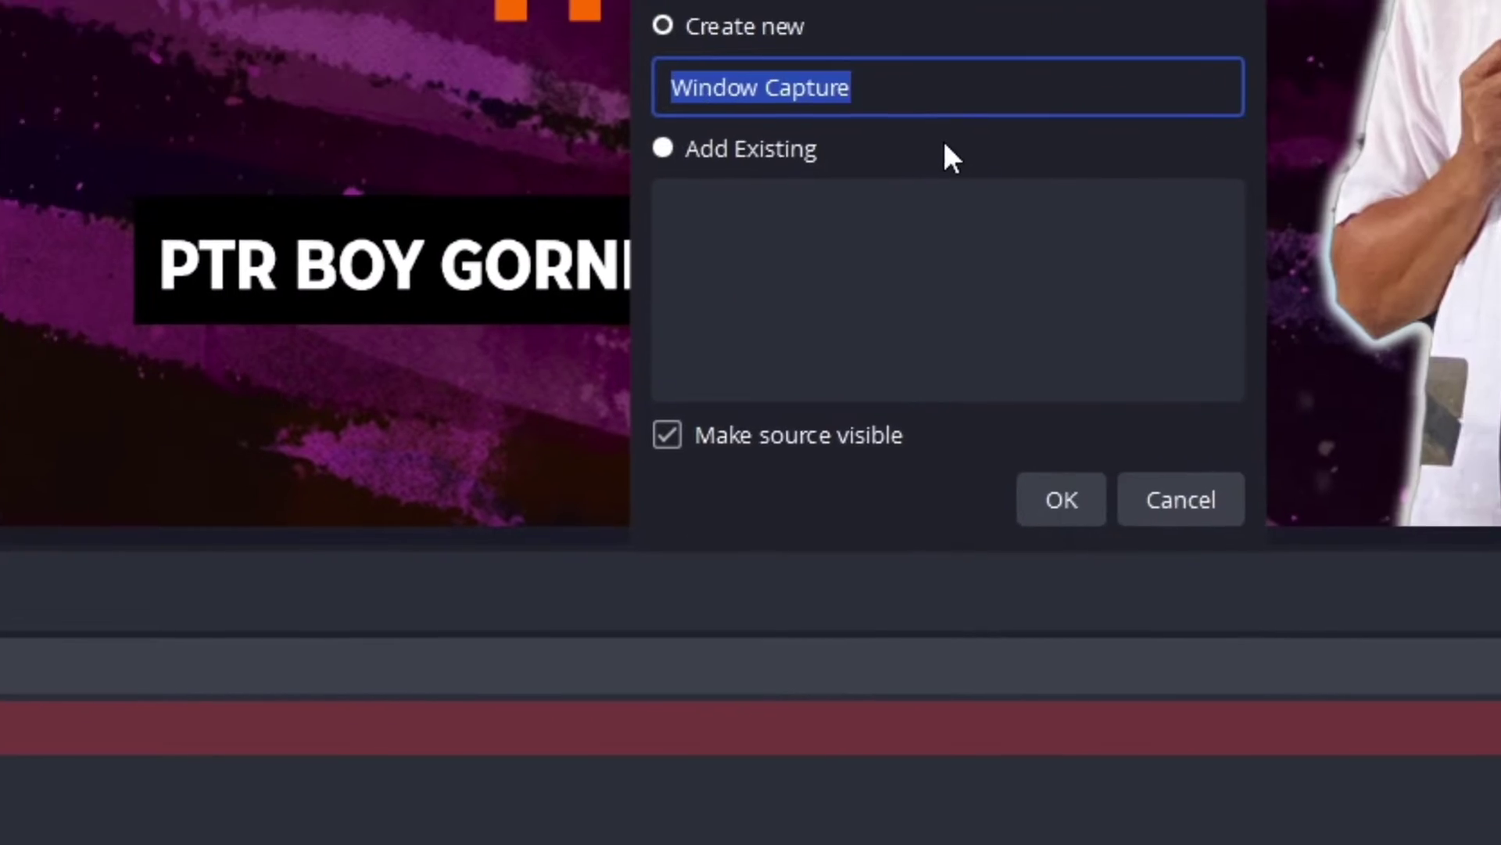
text(L)
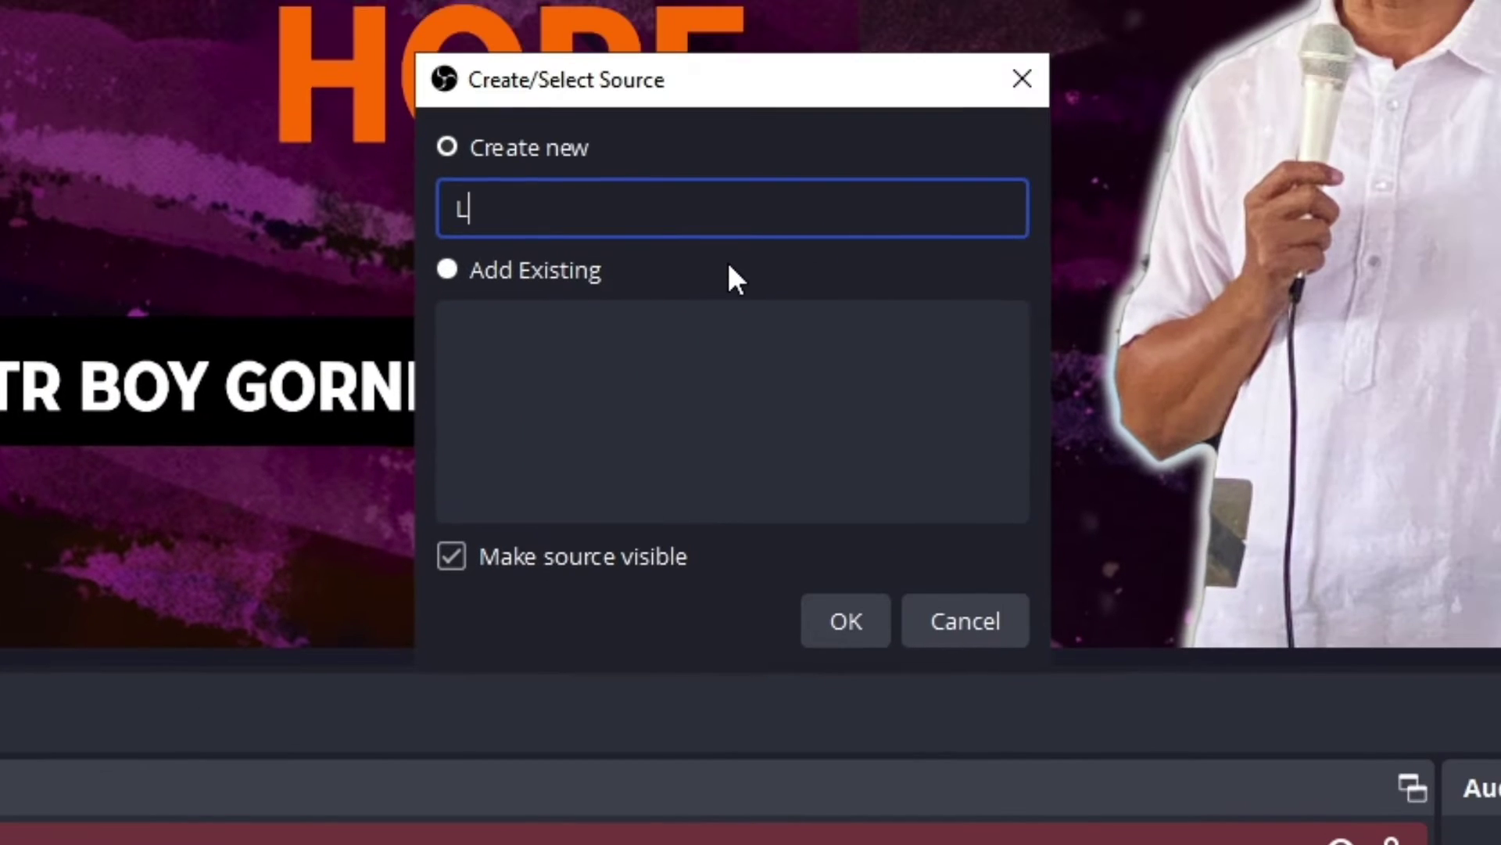
text(yrics)
key(Return)
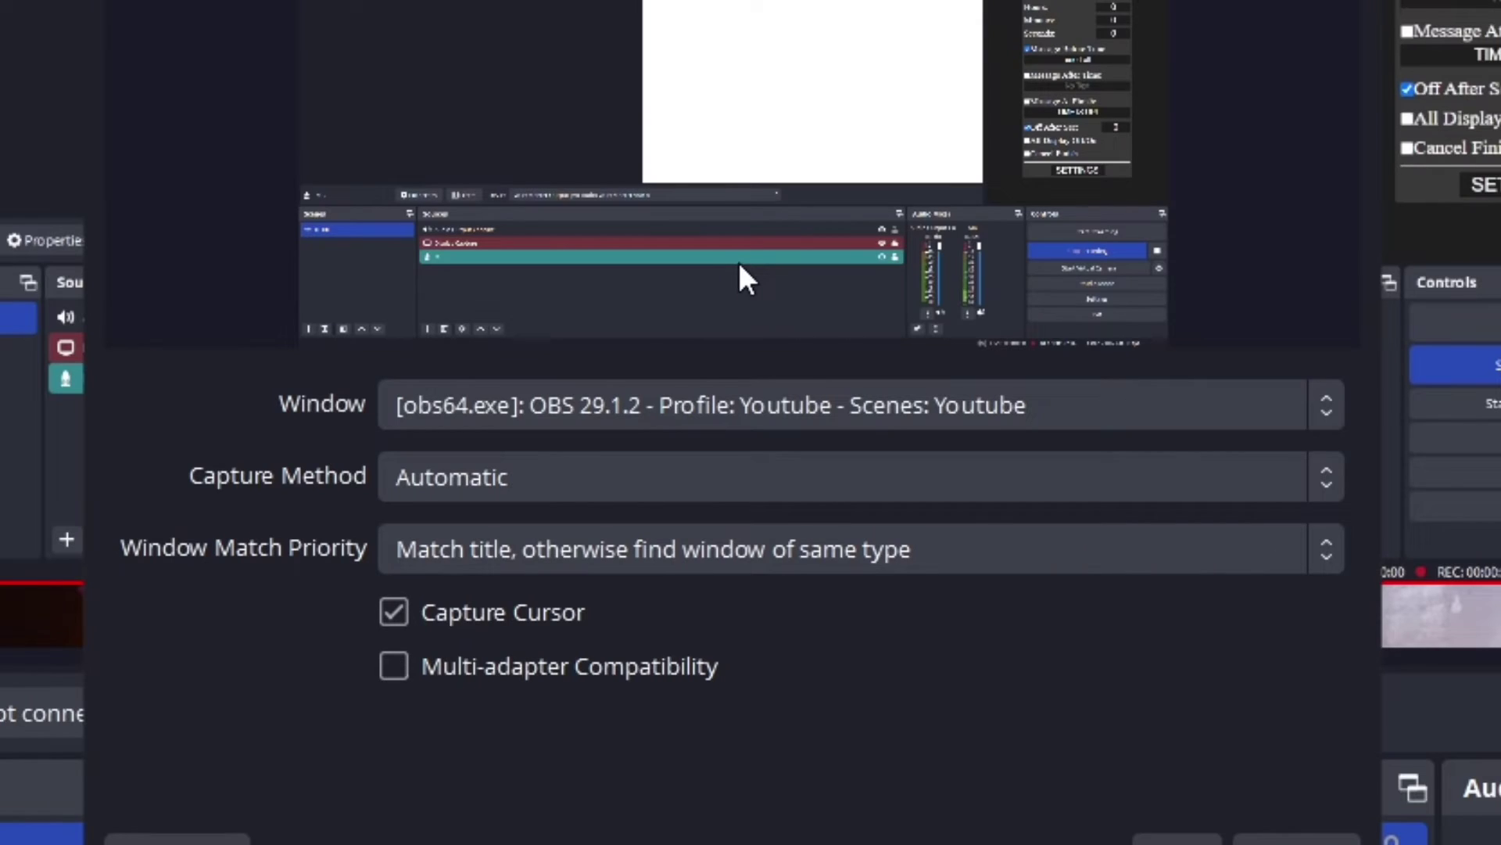
Step: Set the capture window to Quelea's [javaw.exe]: Projection Window
click(689, 394)
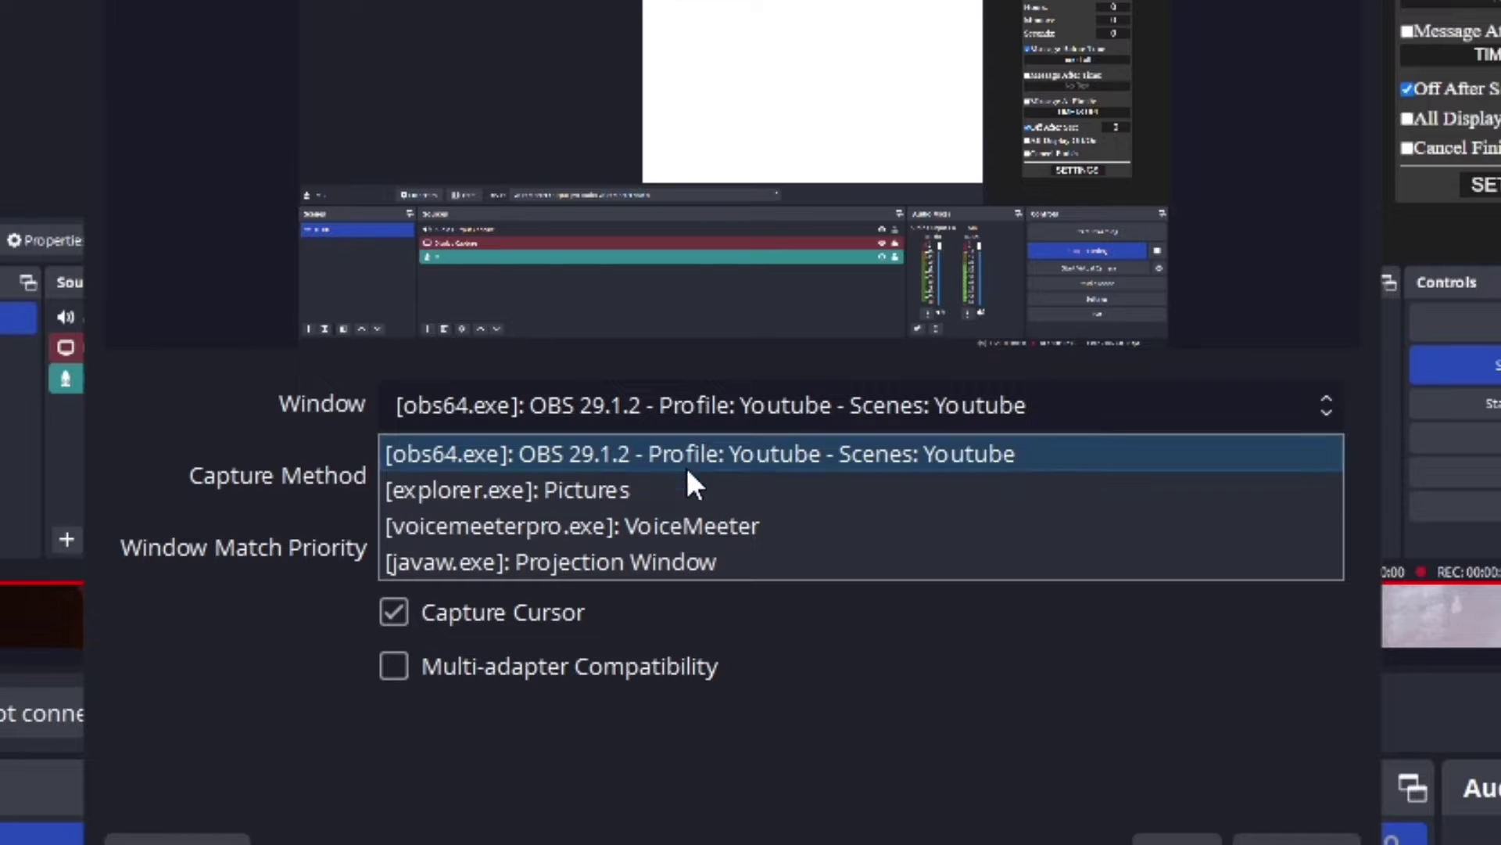
click(692, 559)
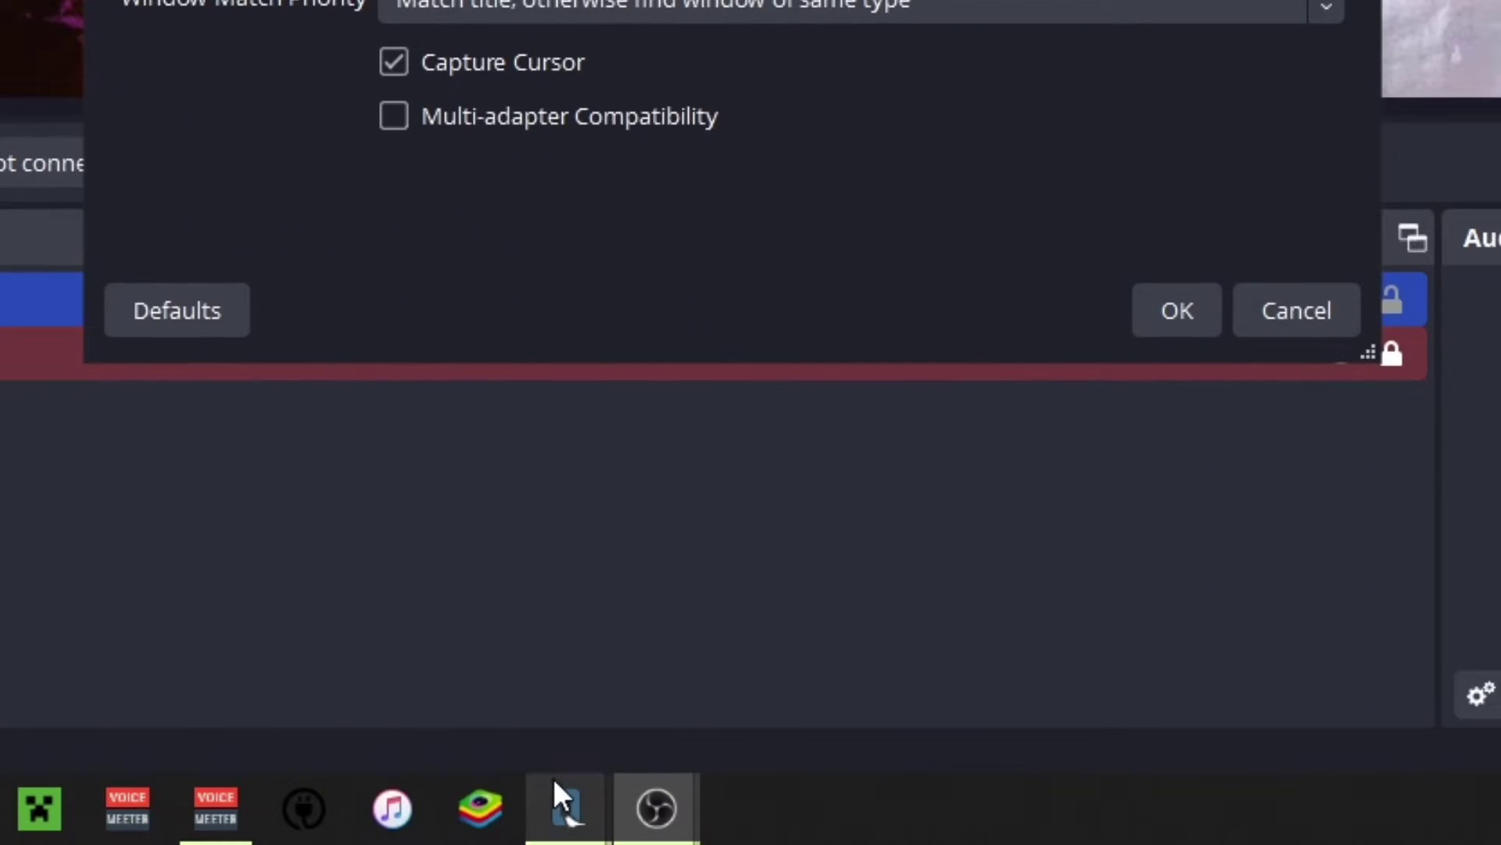
mouse_move(552, 777)
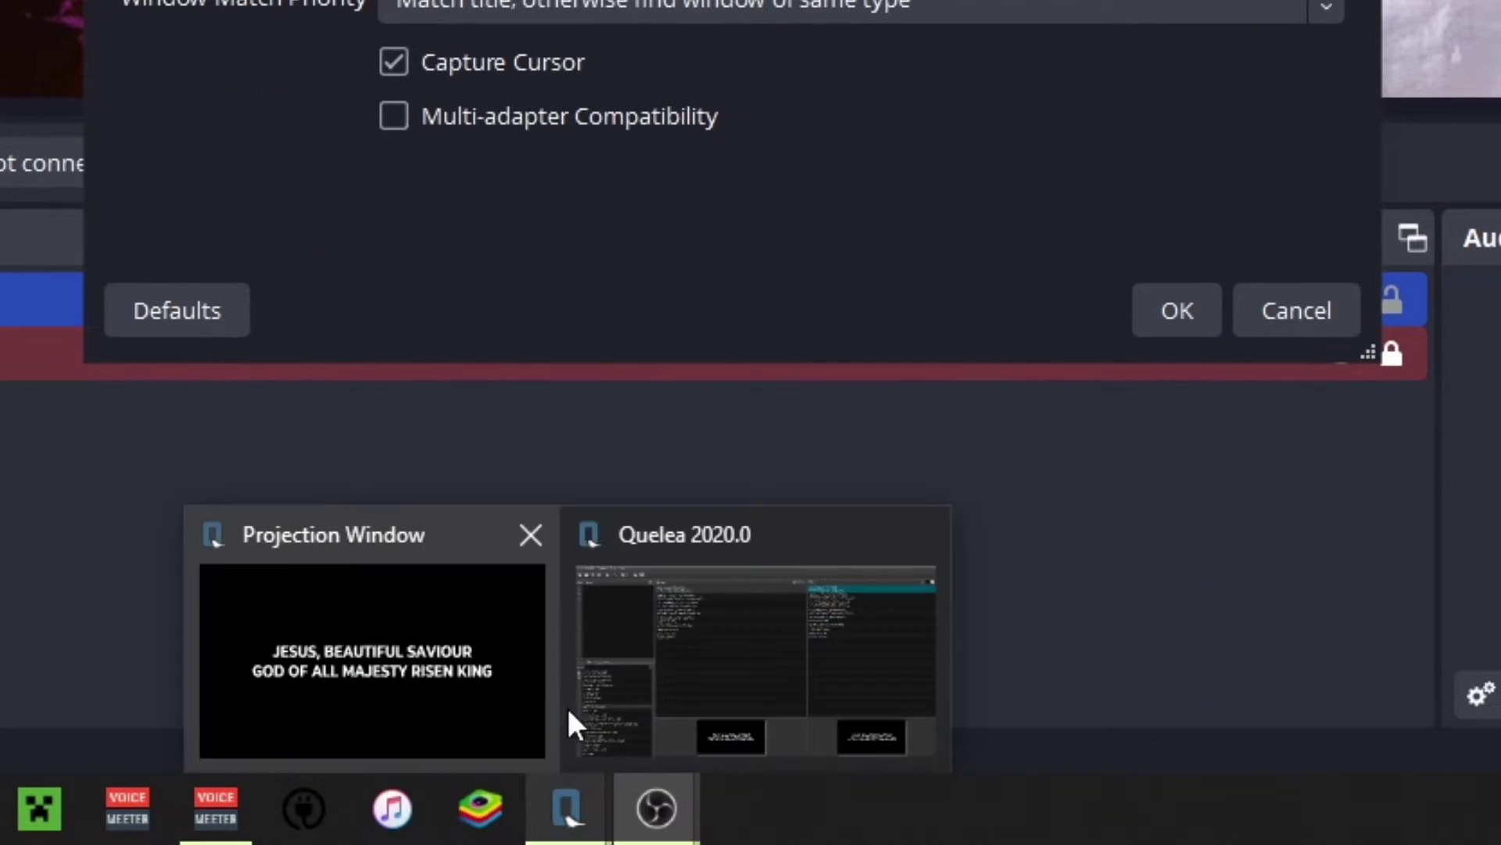
click(626, 649)
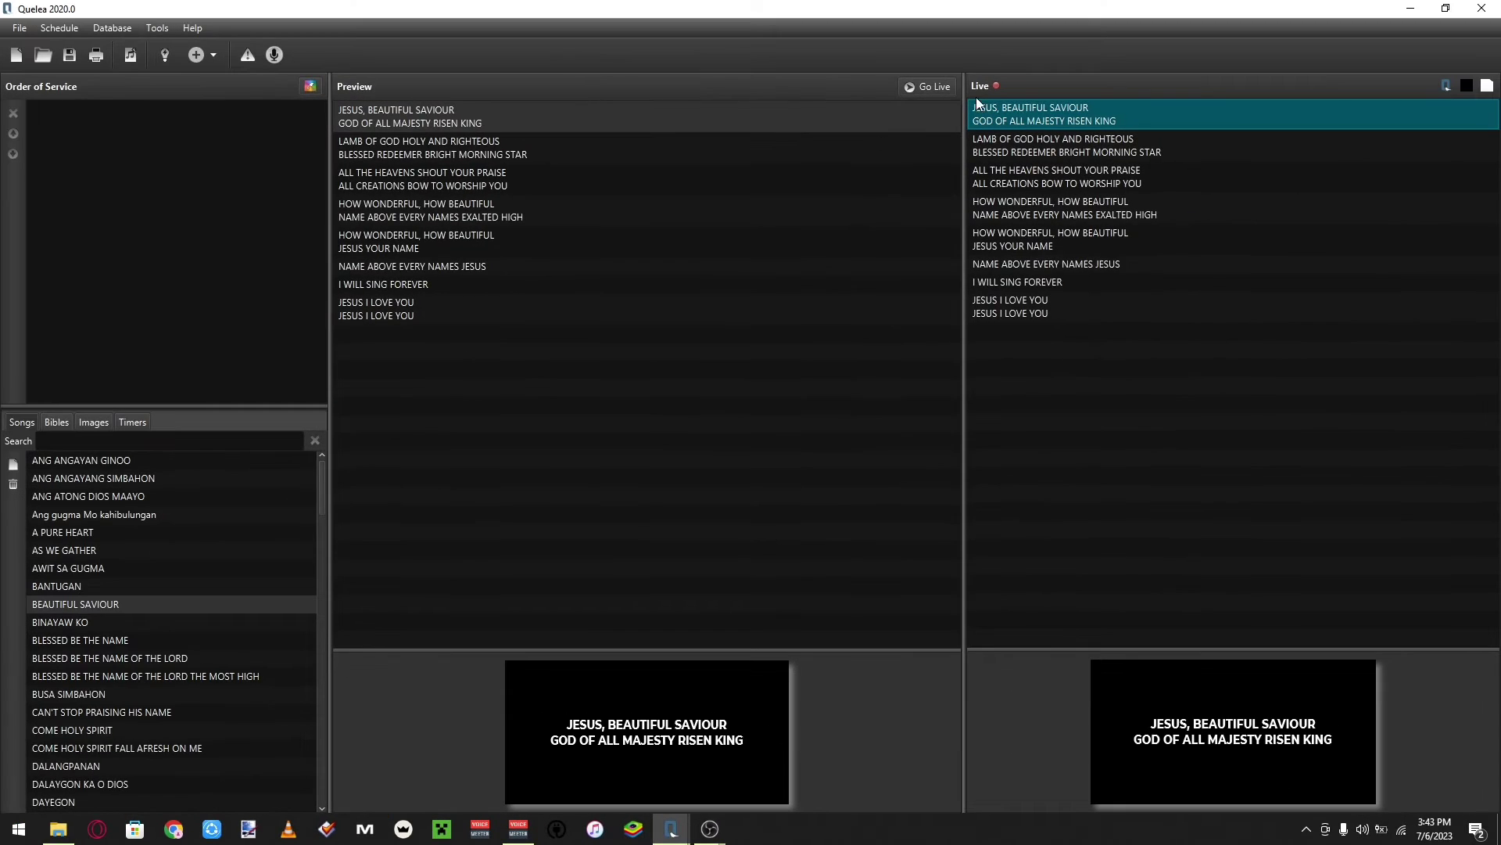
click(913, 102)
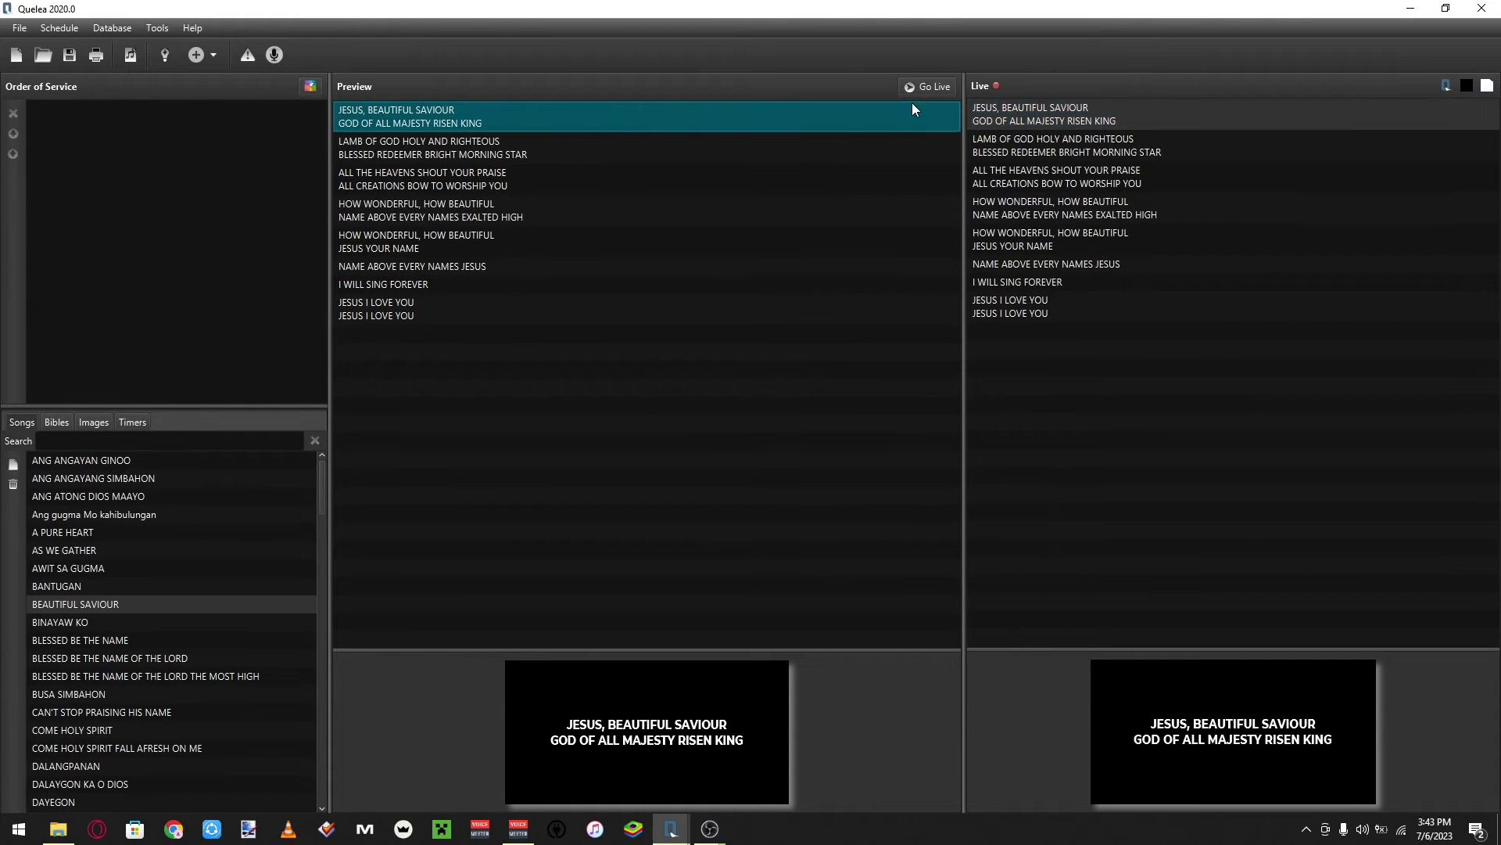
click(922, 84)
mouse_move(671, 829)
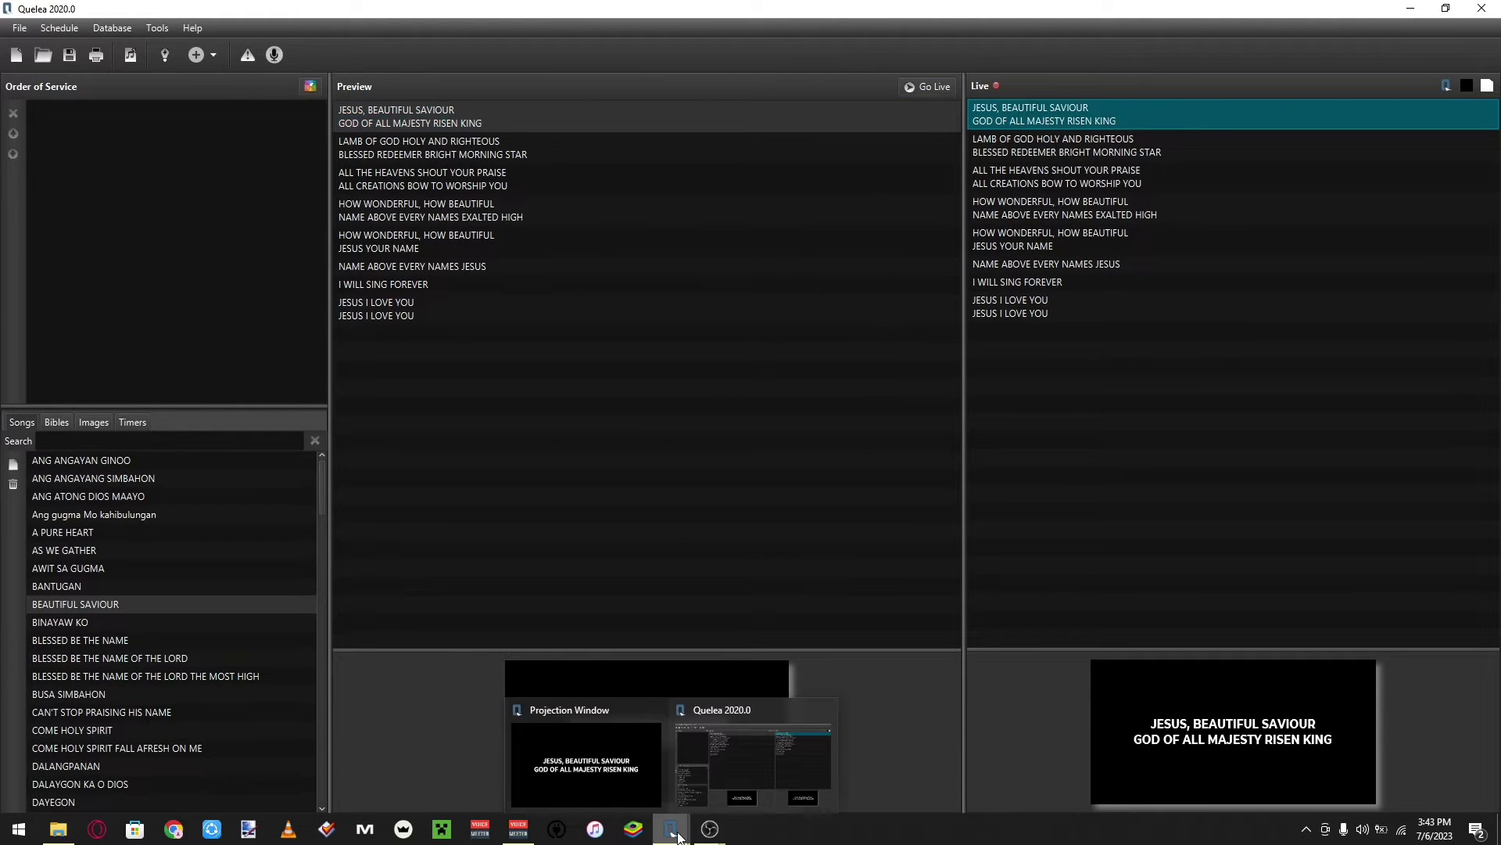
click(616, 748)
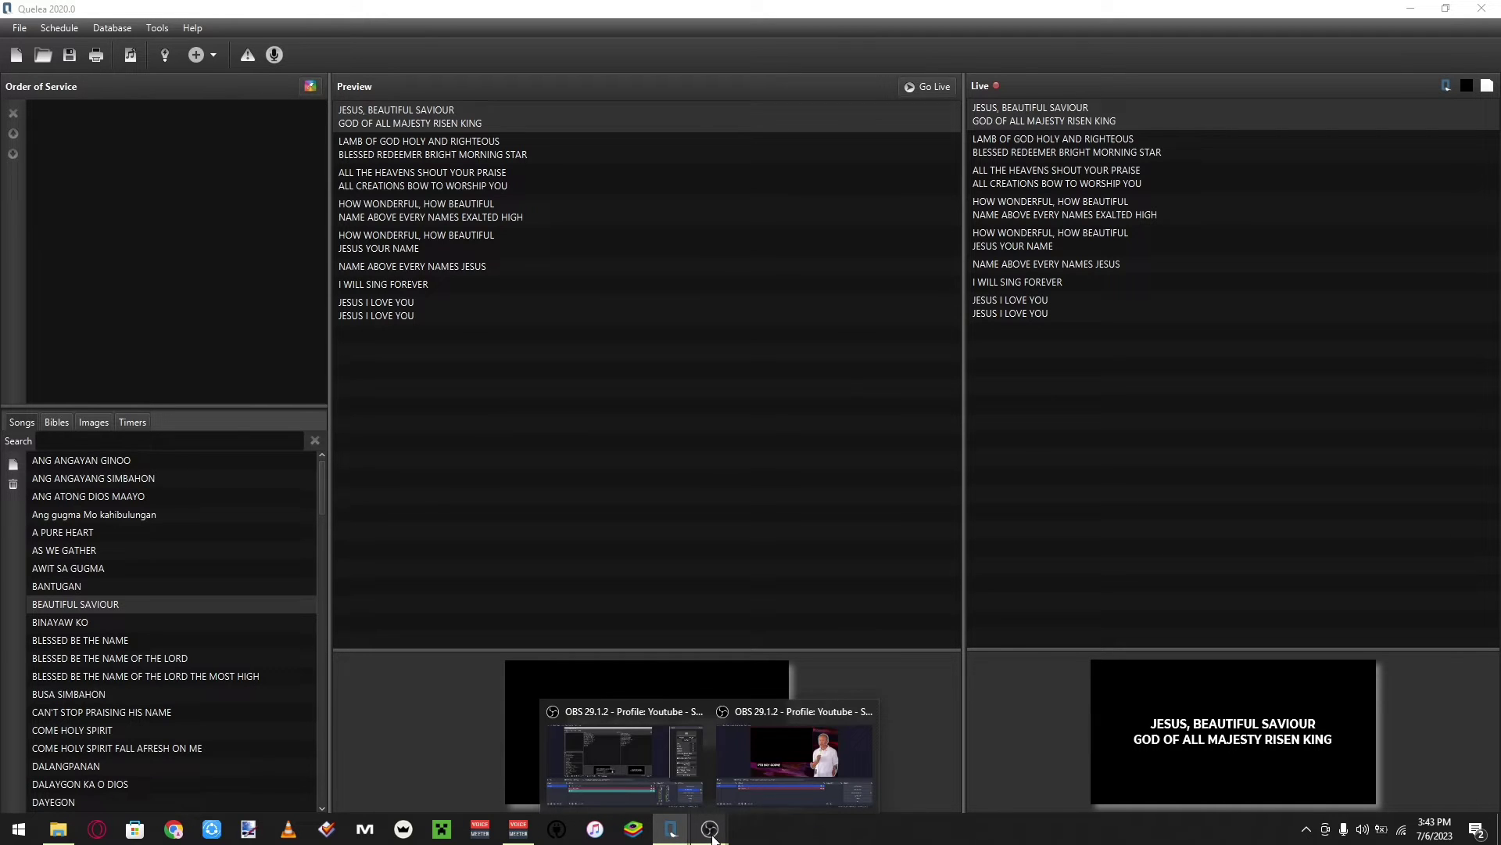
Step: Set the Lyrics capture method to Windows 10 (1903 and up), turn off Capture Cursor, and confirm
click(763, 769)
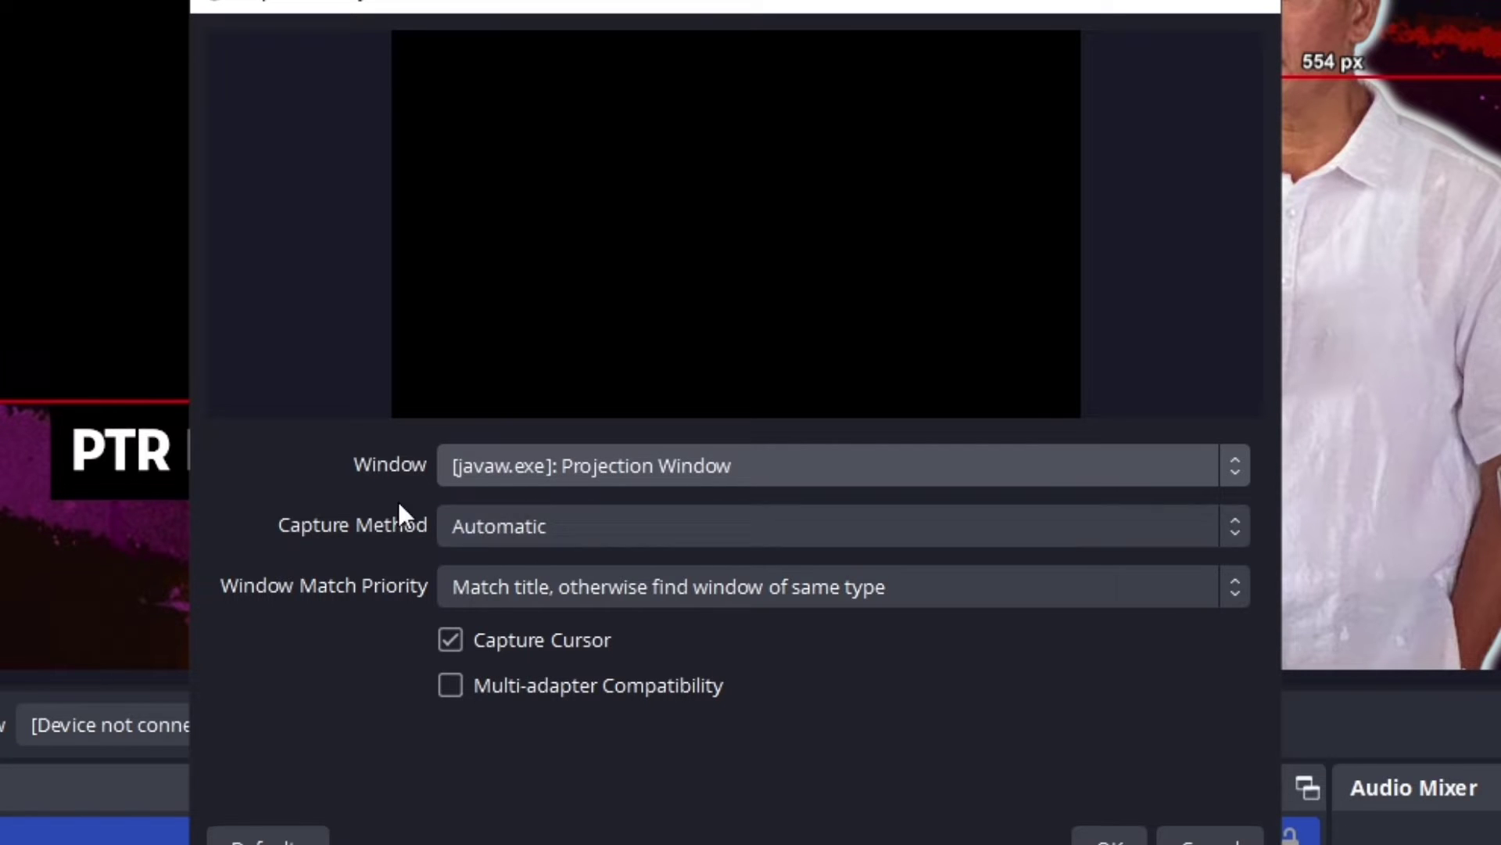
click(525, 528)
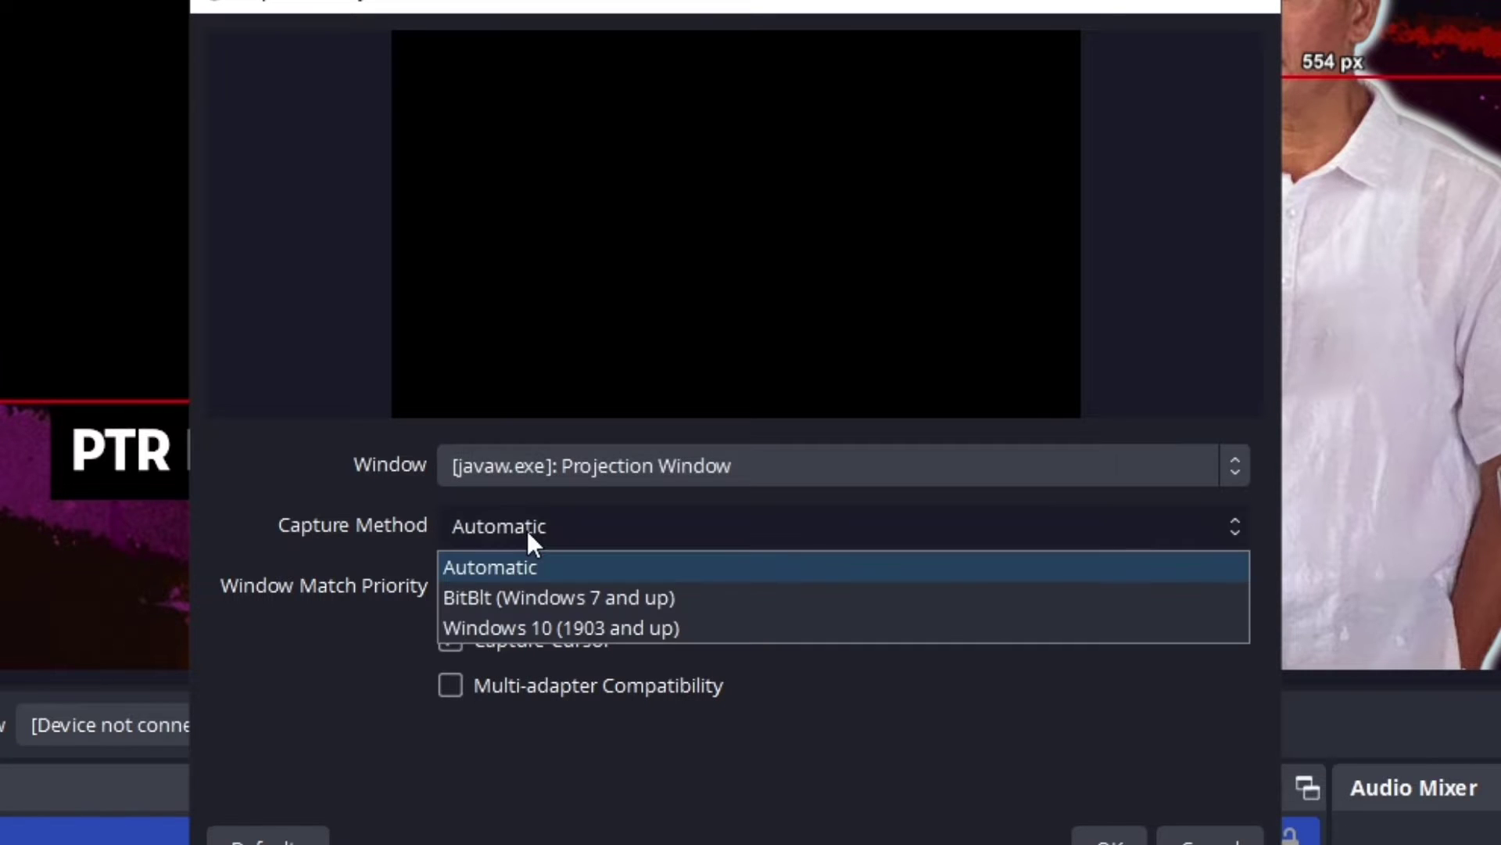
click(625, 606)
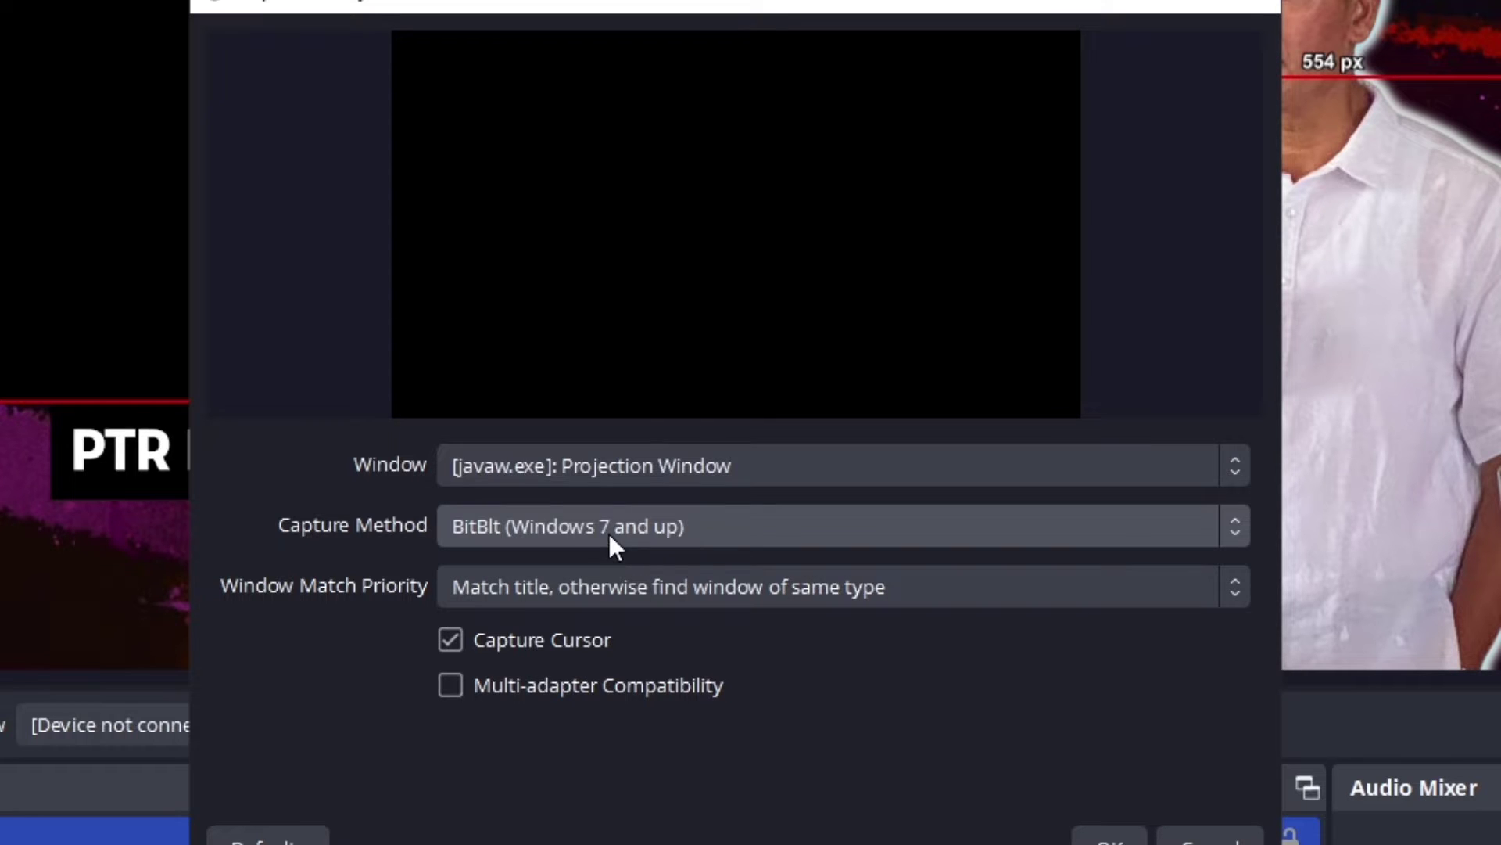
click(568, 522)
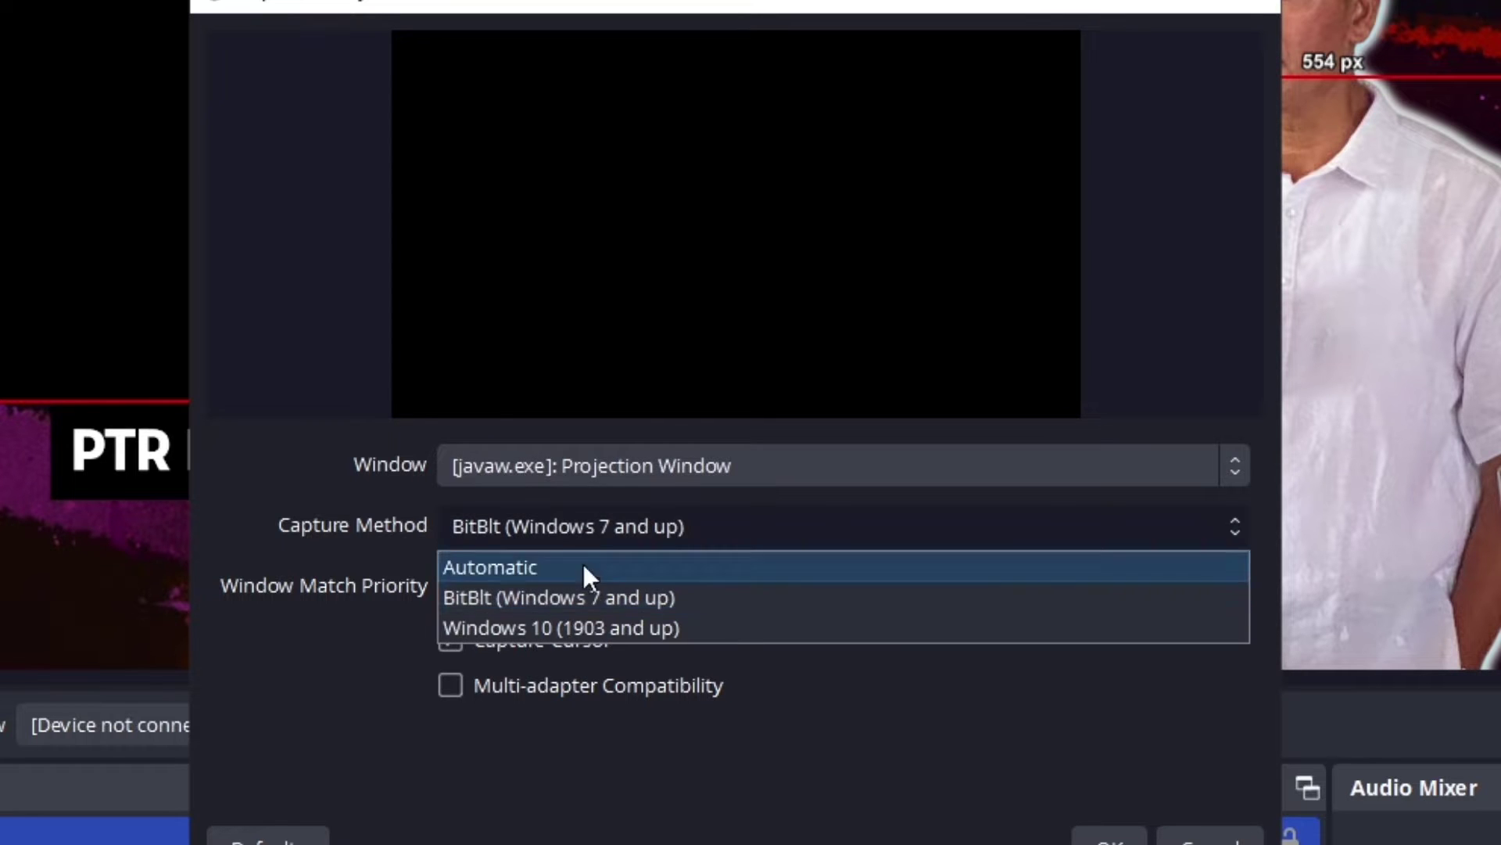
click(585, 626)
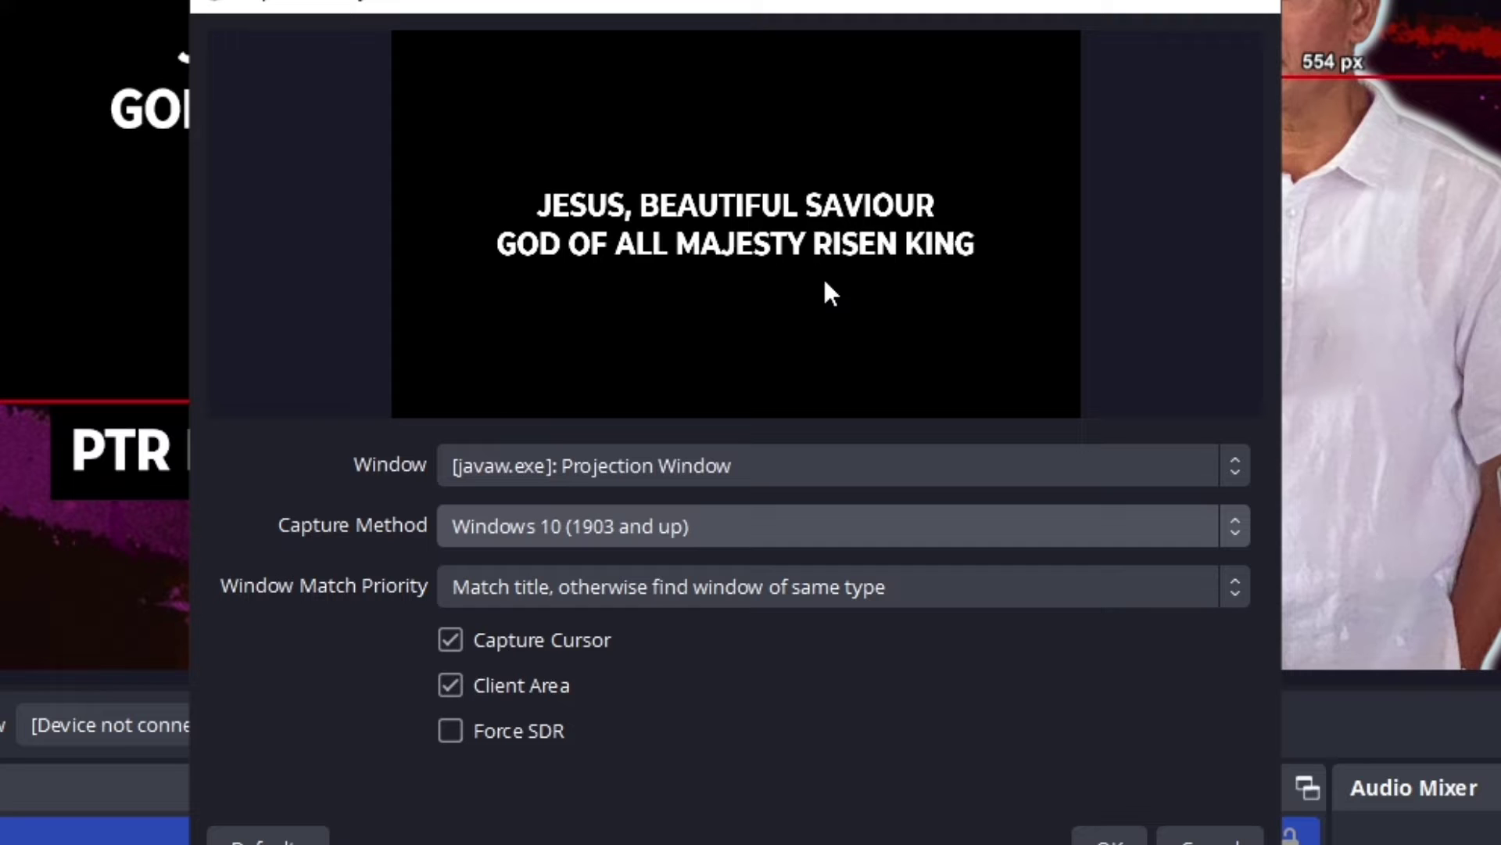
click(474, 649)
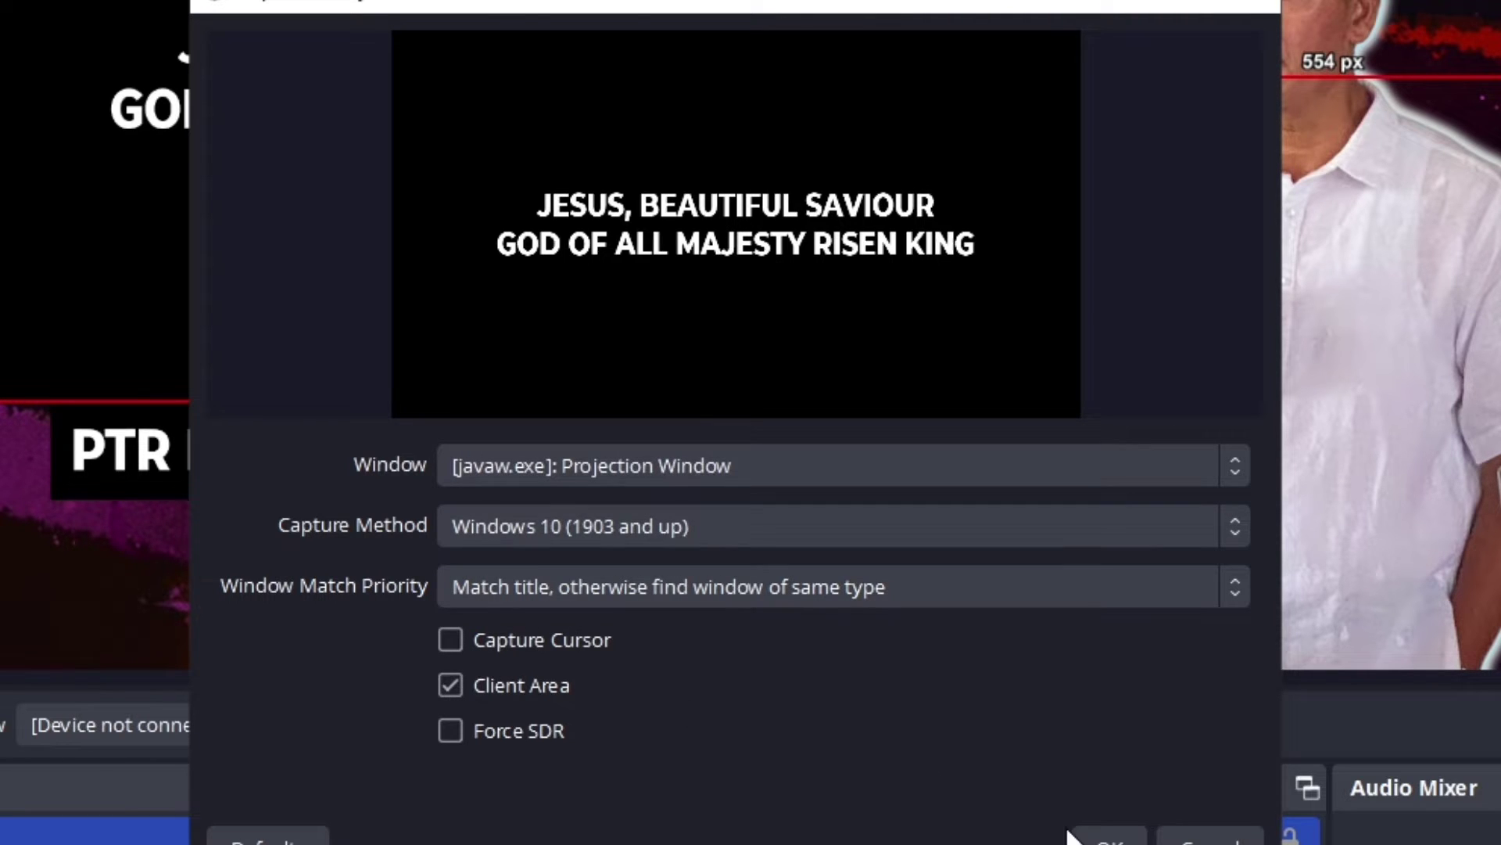
click(1110, 835)
Step: Stretch Lyrics to fill the canvas, crop off its top and bottom, and move the strip to the bottom
drag(1098, 402, 1162, 524)
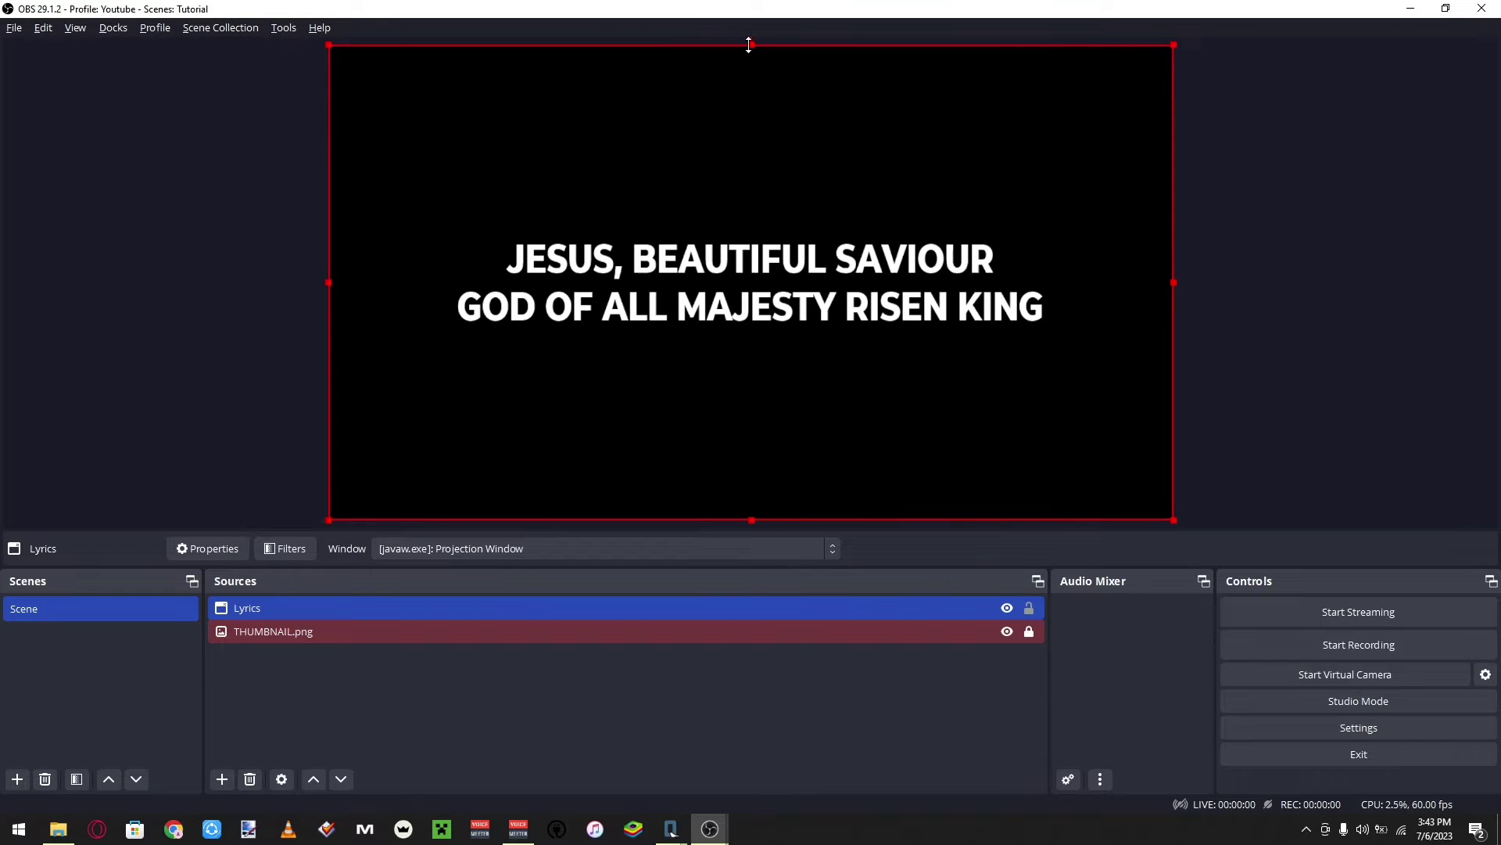
drag(751, 44, 751, 220)
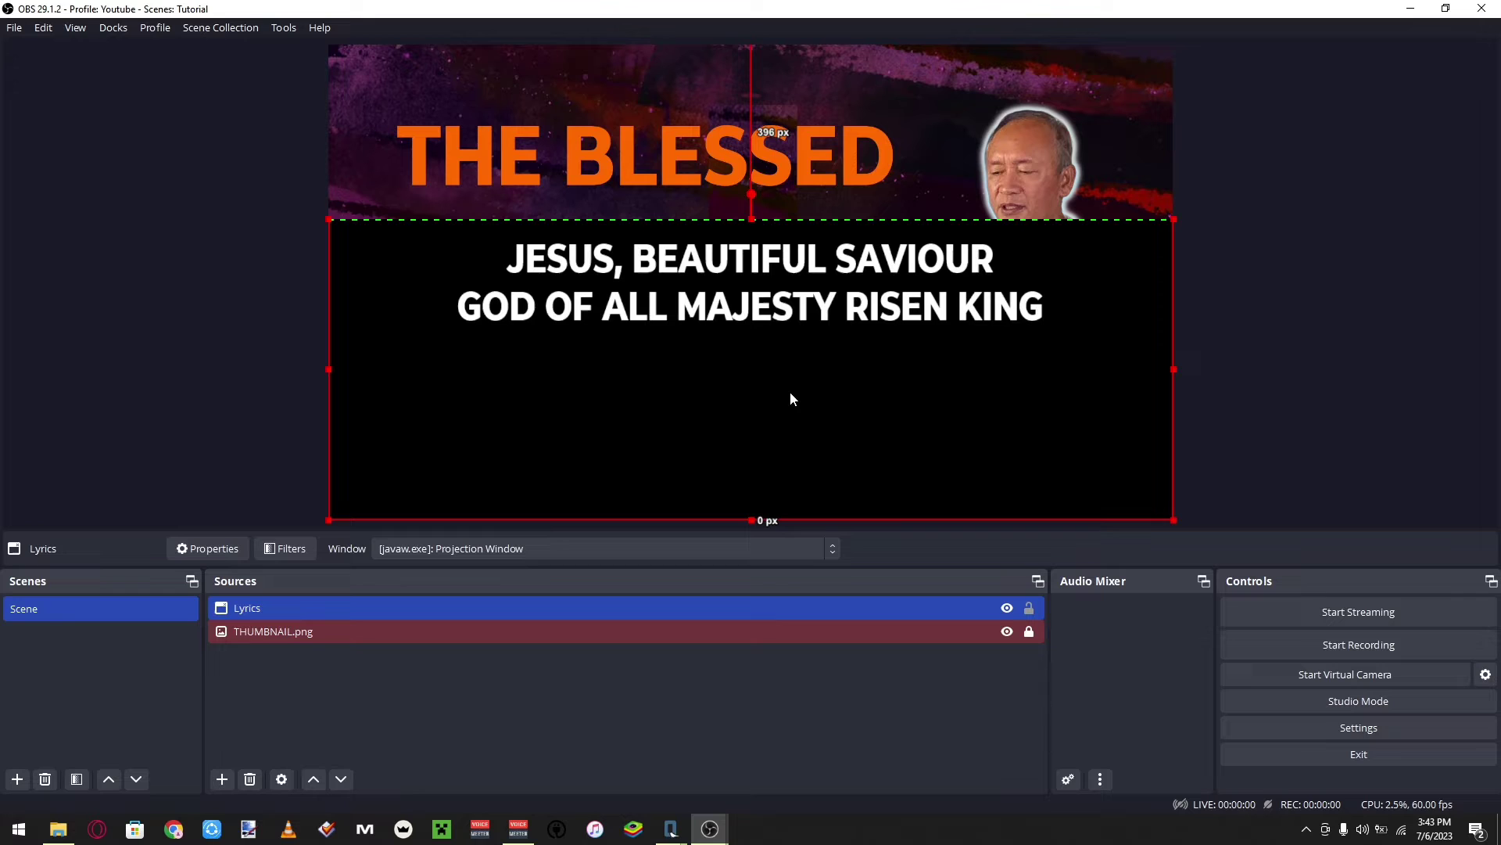
drag(751, 520, 759, 345)
drag(810, 283, 804, 452)
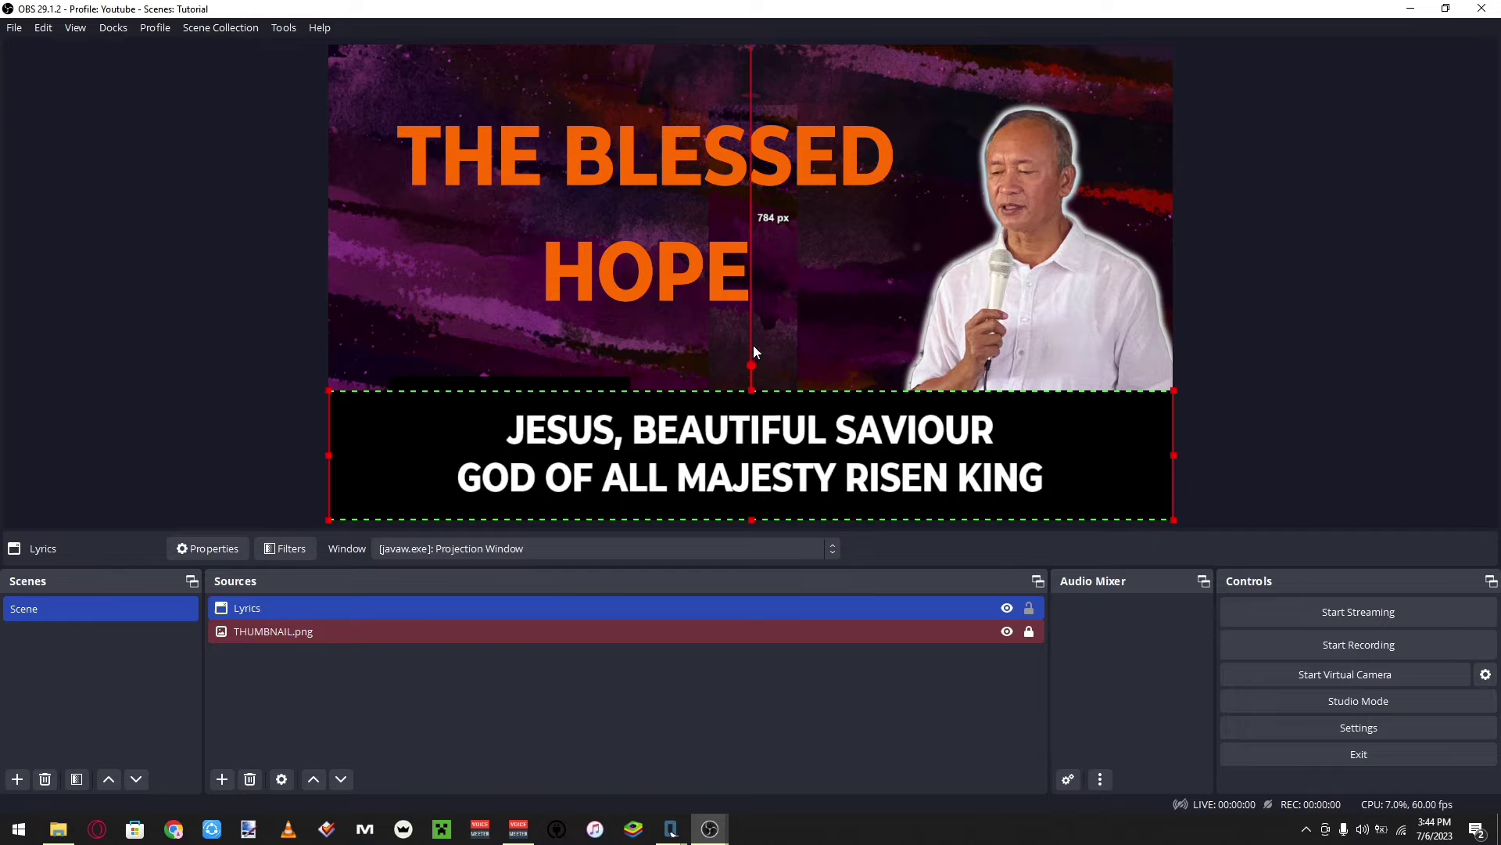
click(1276, 353)
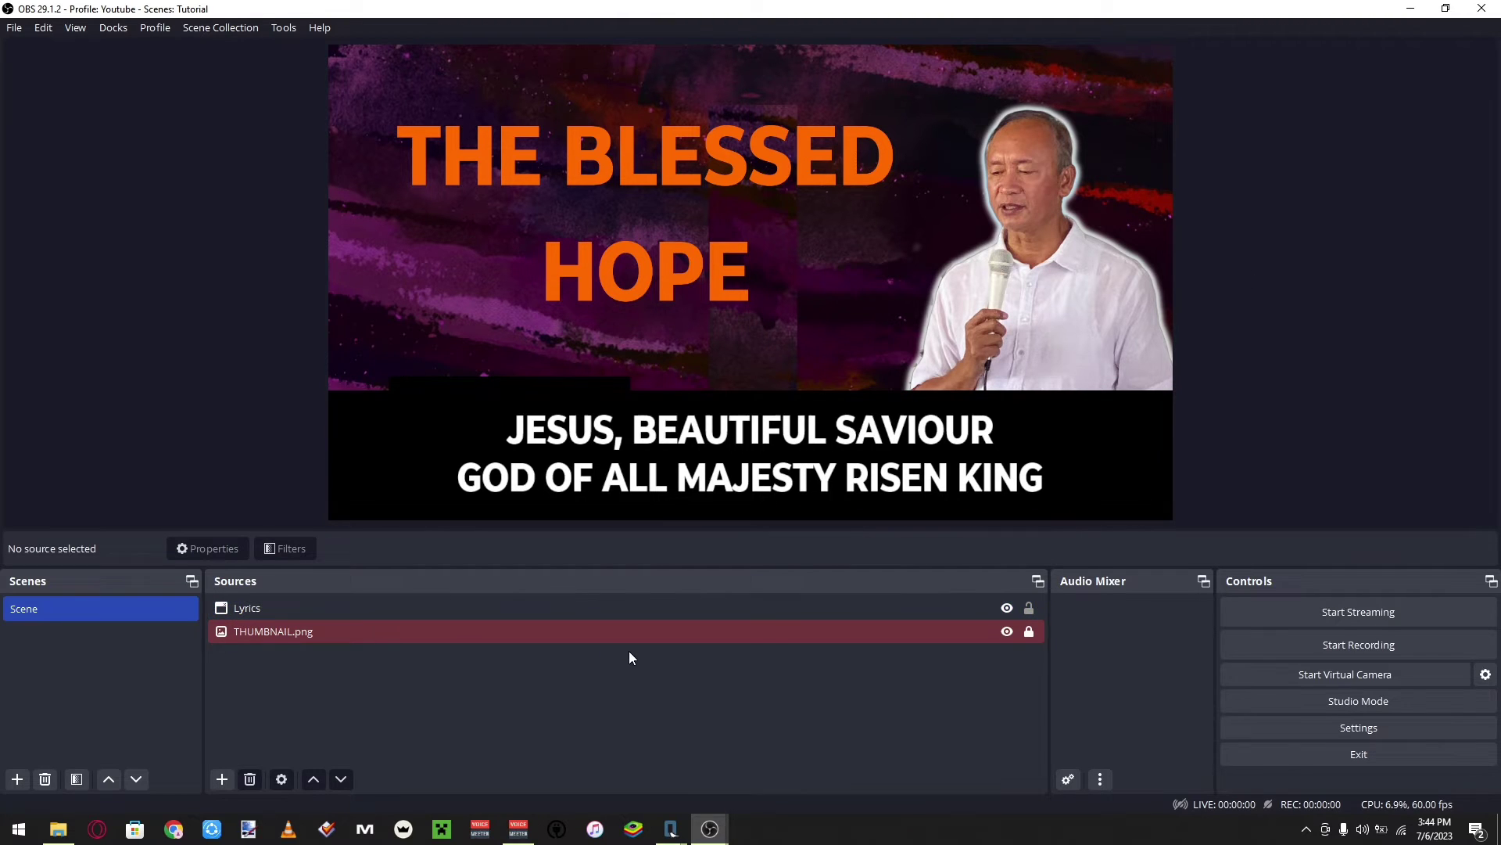
Step: In Quelea, send the third slide, 'ALL THE HEAVENS SHOUT YOUR PRAISE', live, then return to OBS
mouse_move(679, 832)
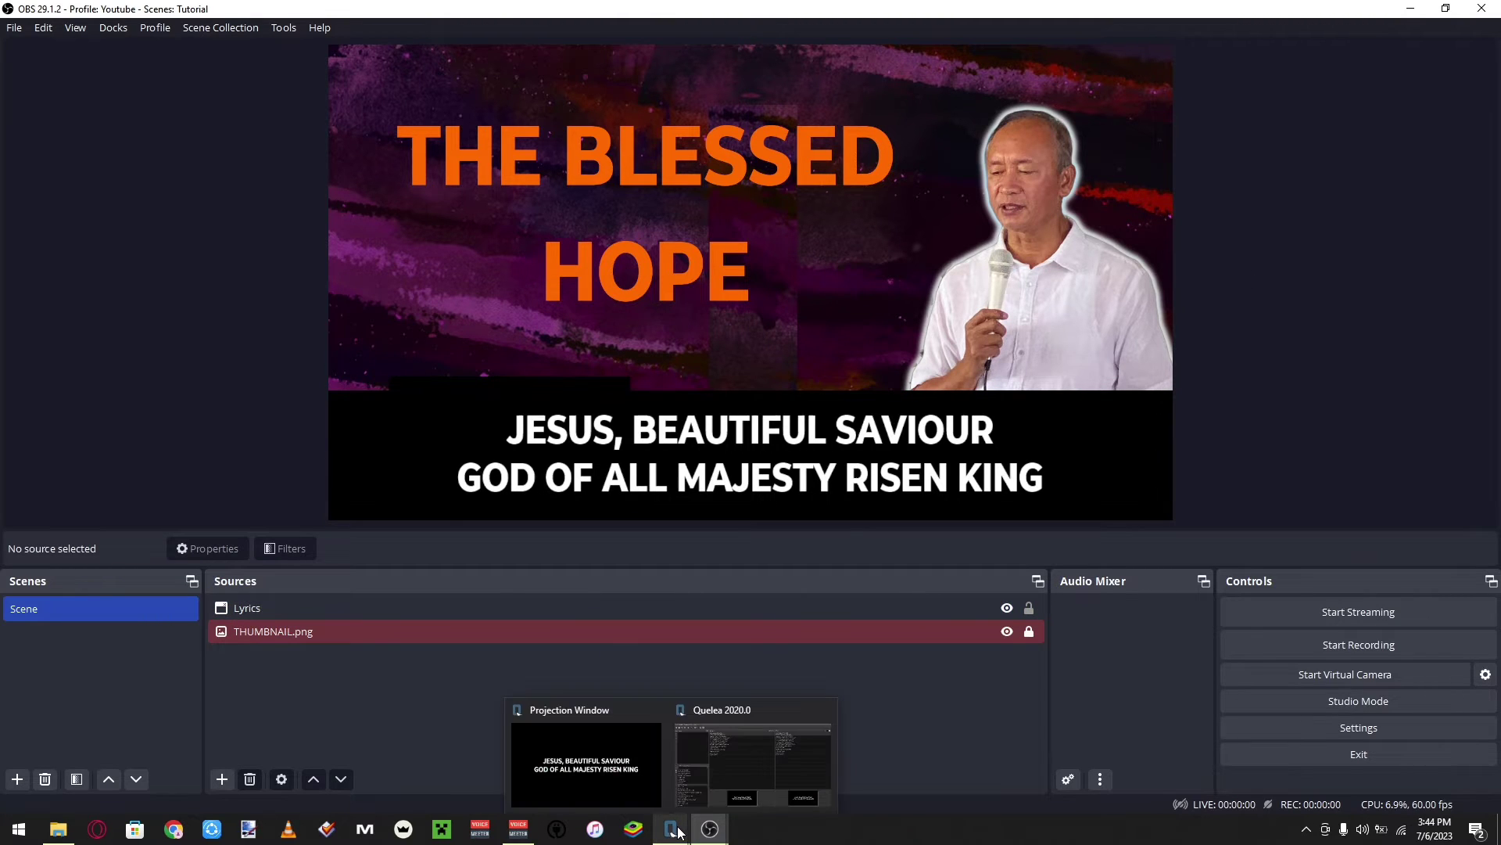
click(707, 771)
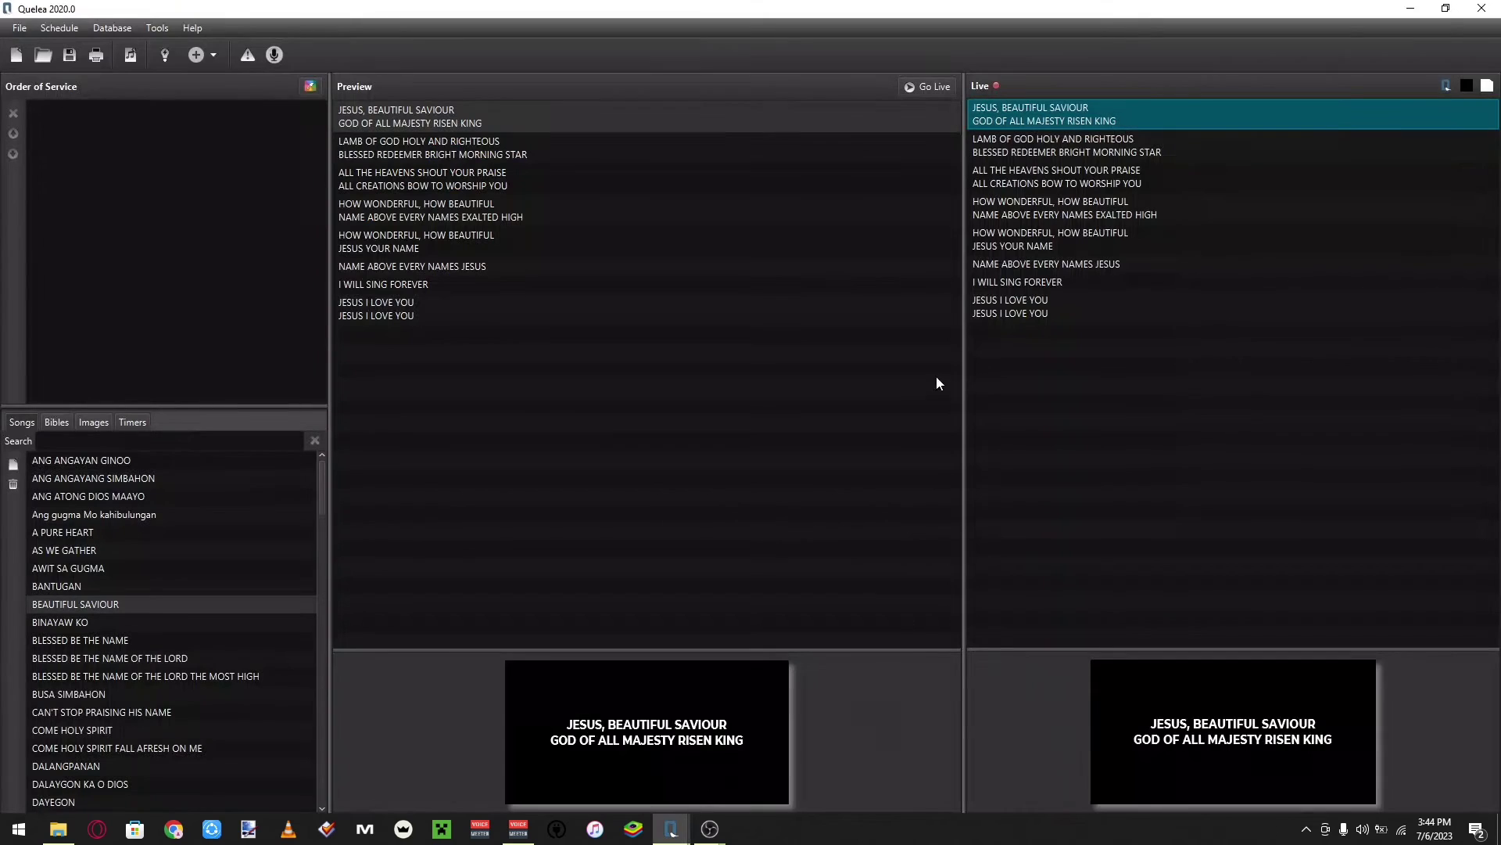
click(1068, 141)
click(1074, 184)
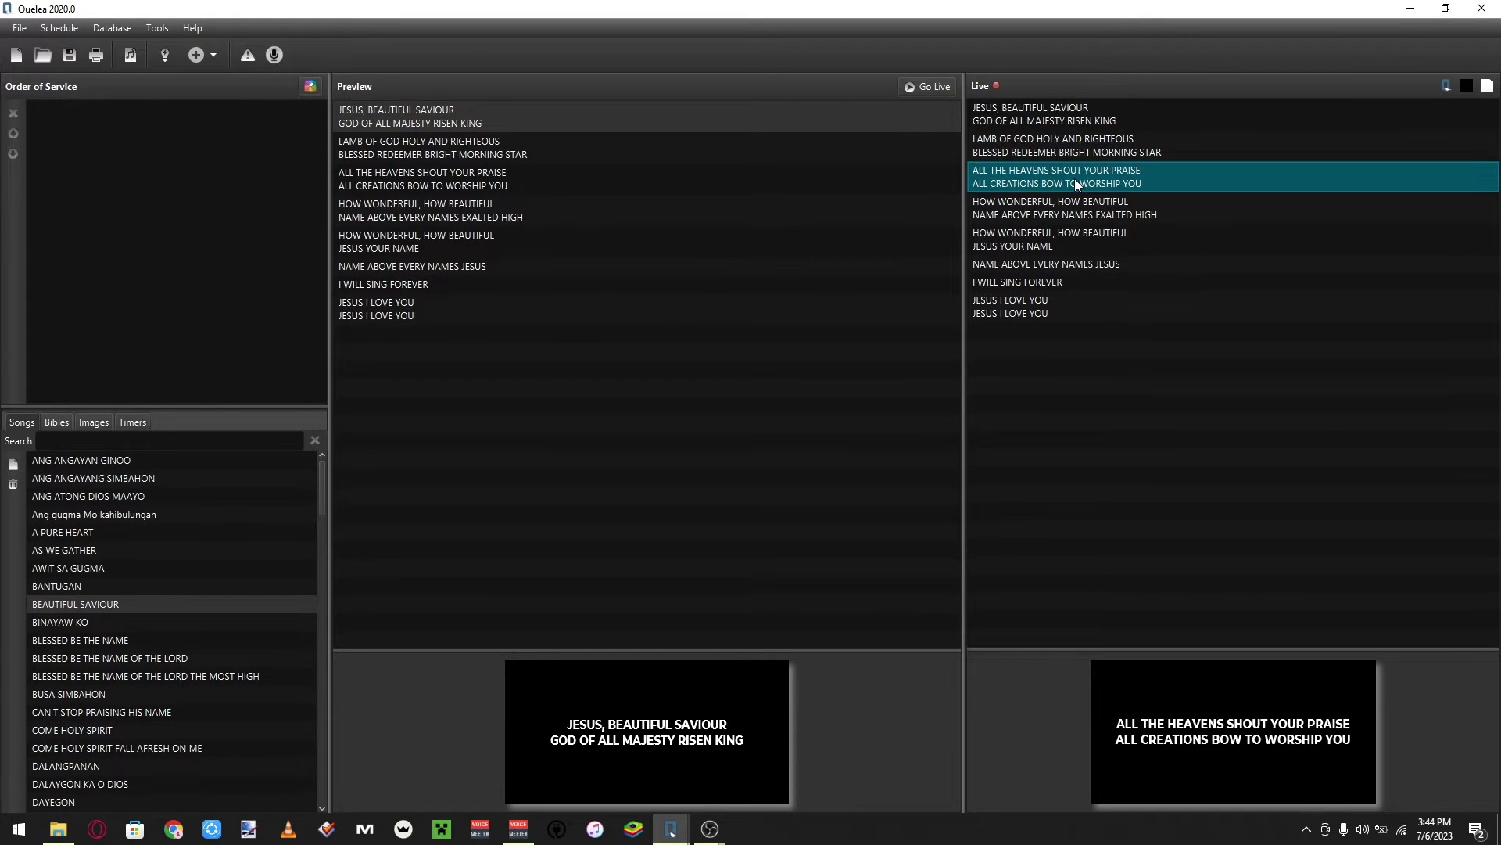
mouse_move(709, 828)
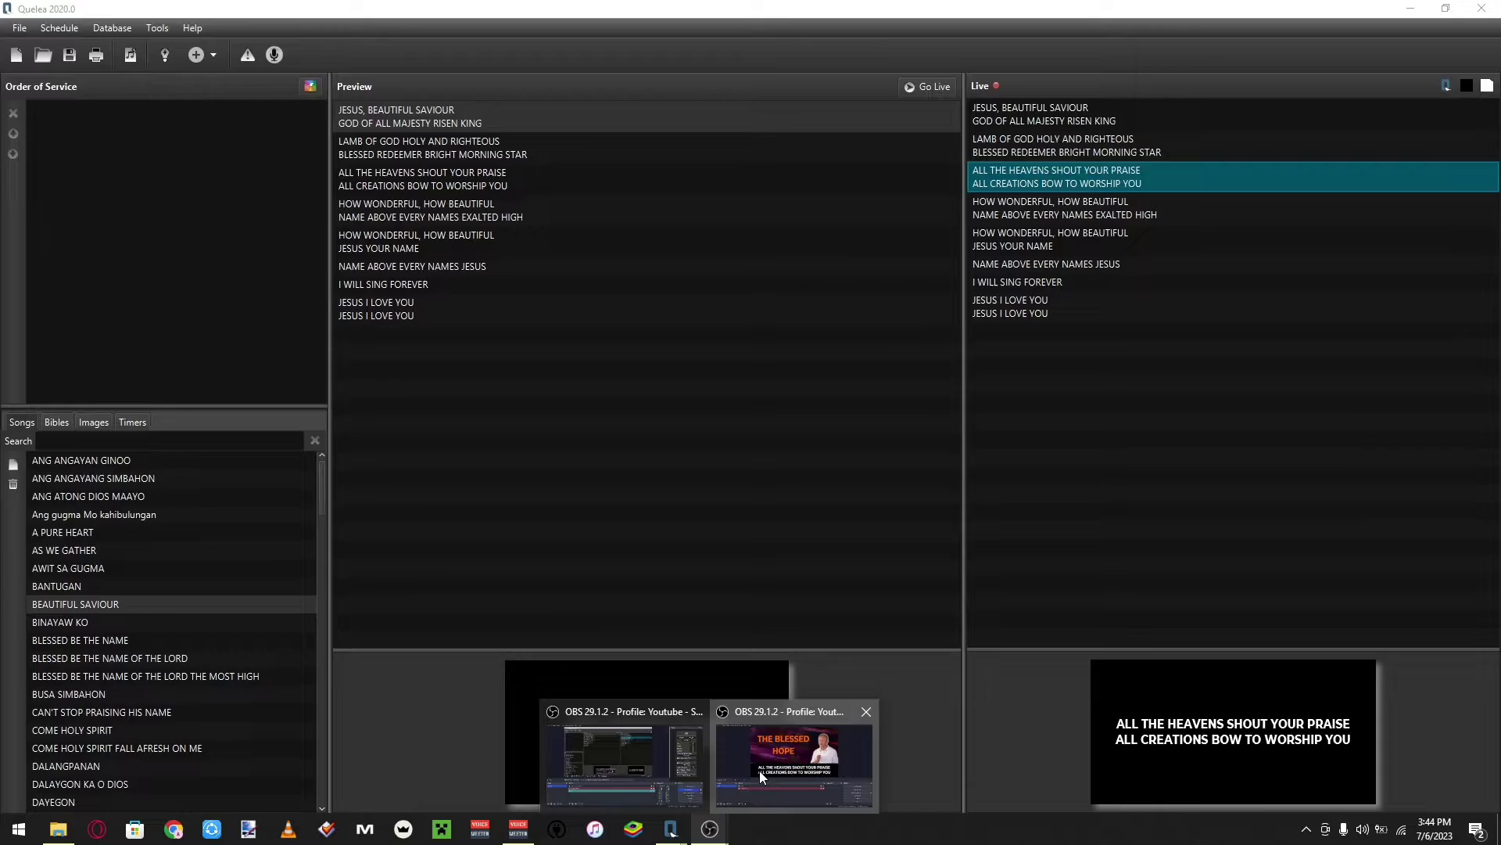
click(759, 771)
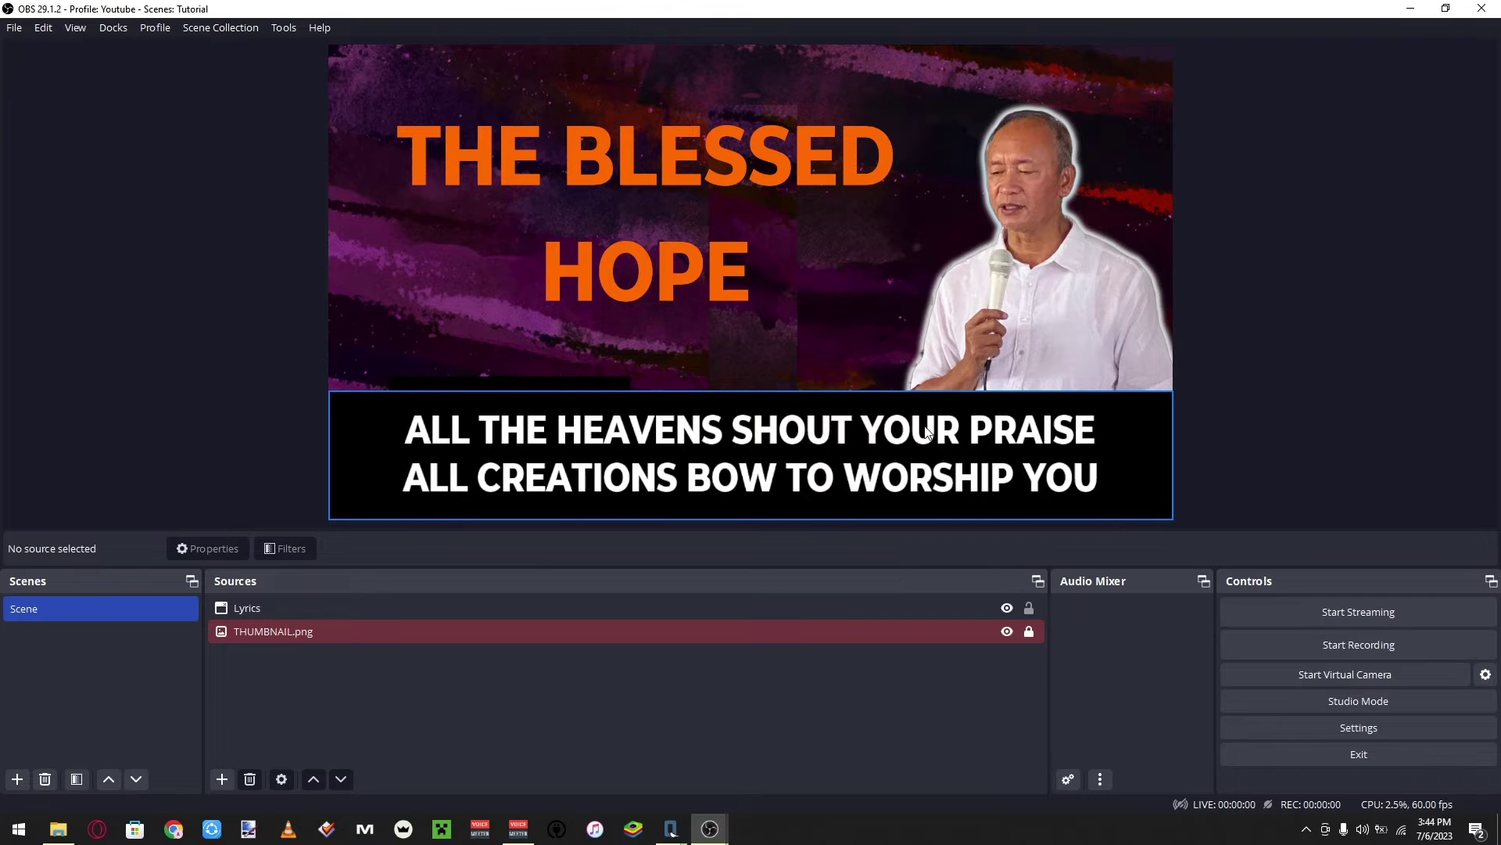
Step: Select the Lyrics strip in the OBS preview
click(843, 462)
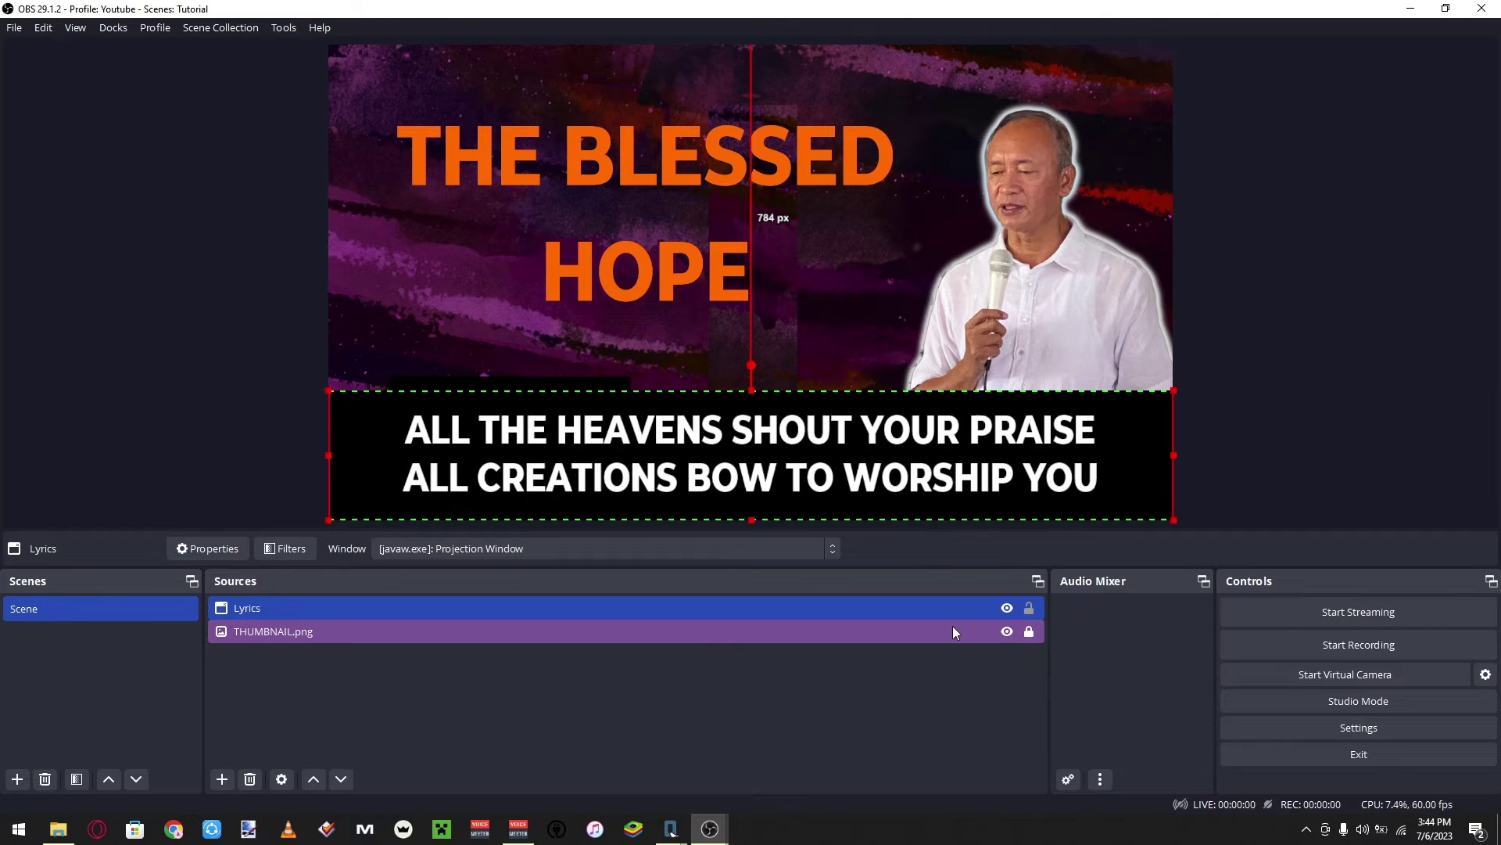
double_click(367, 607)
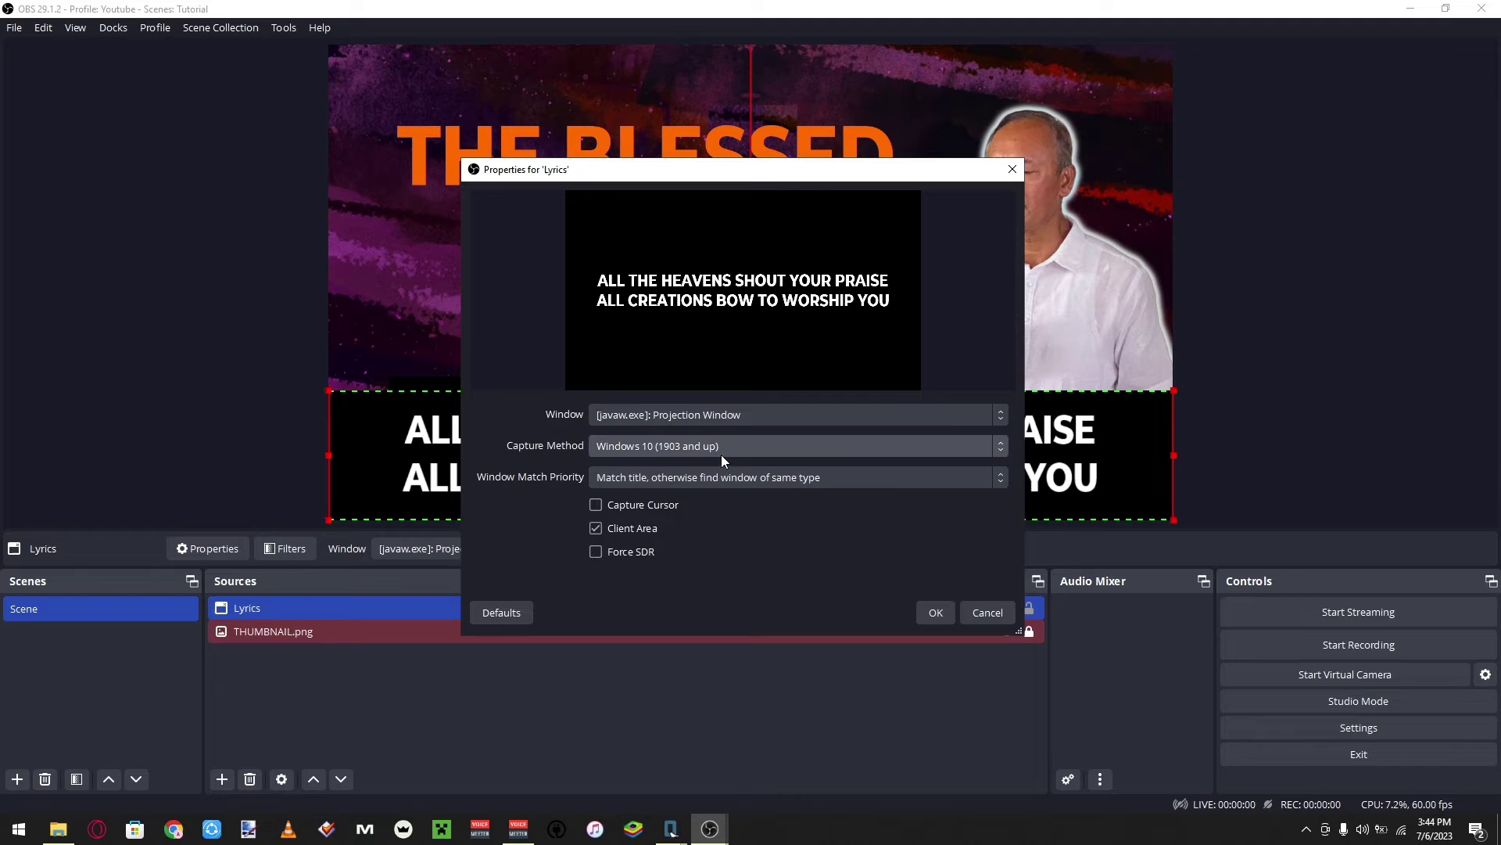
click(715, 416)
click(695, 557)
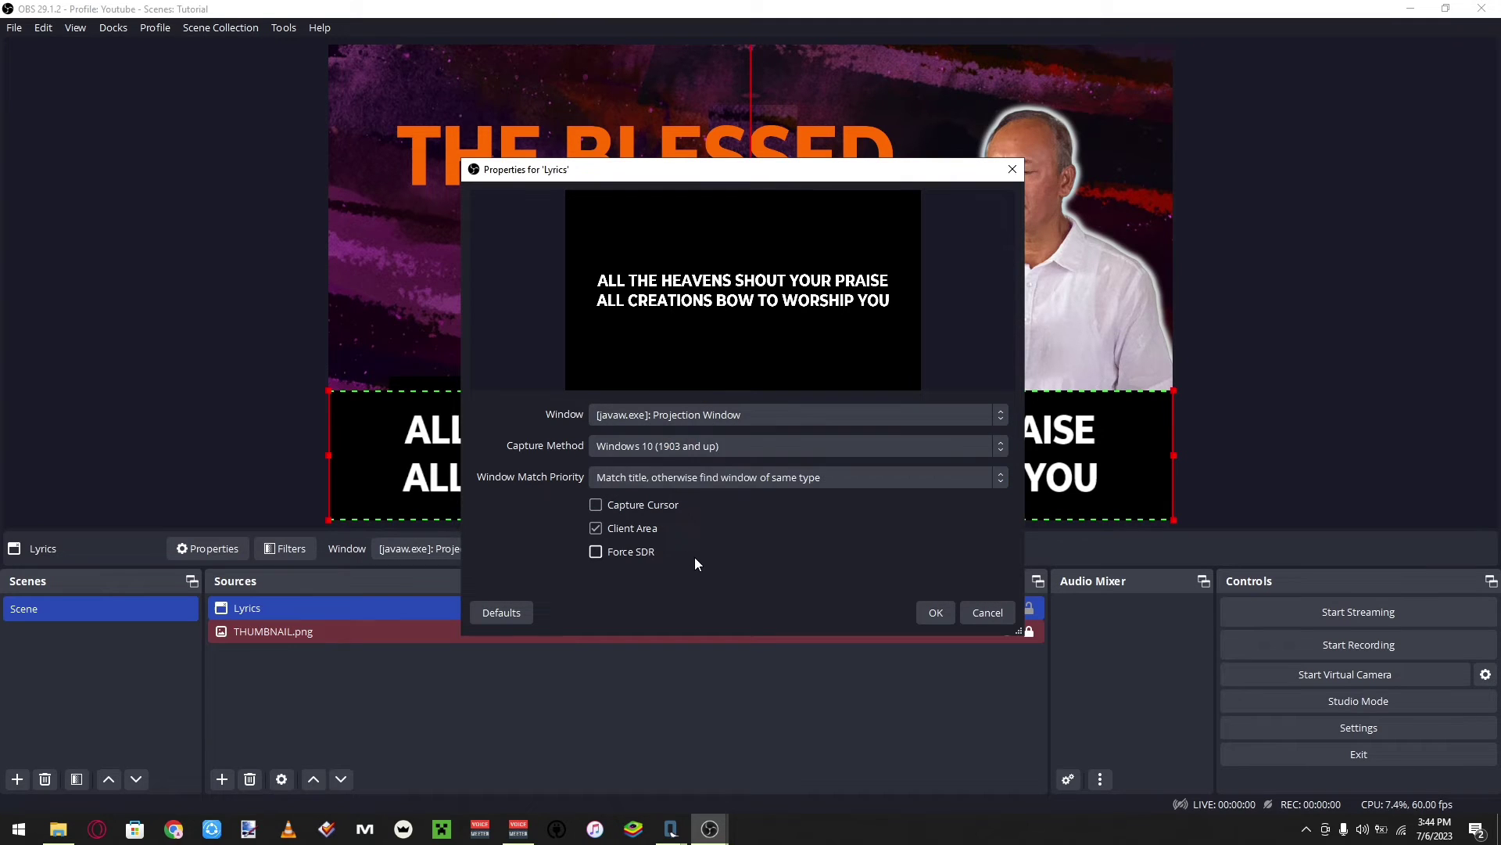
click(691, 449)
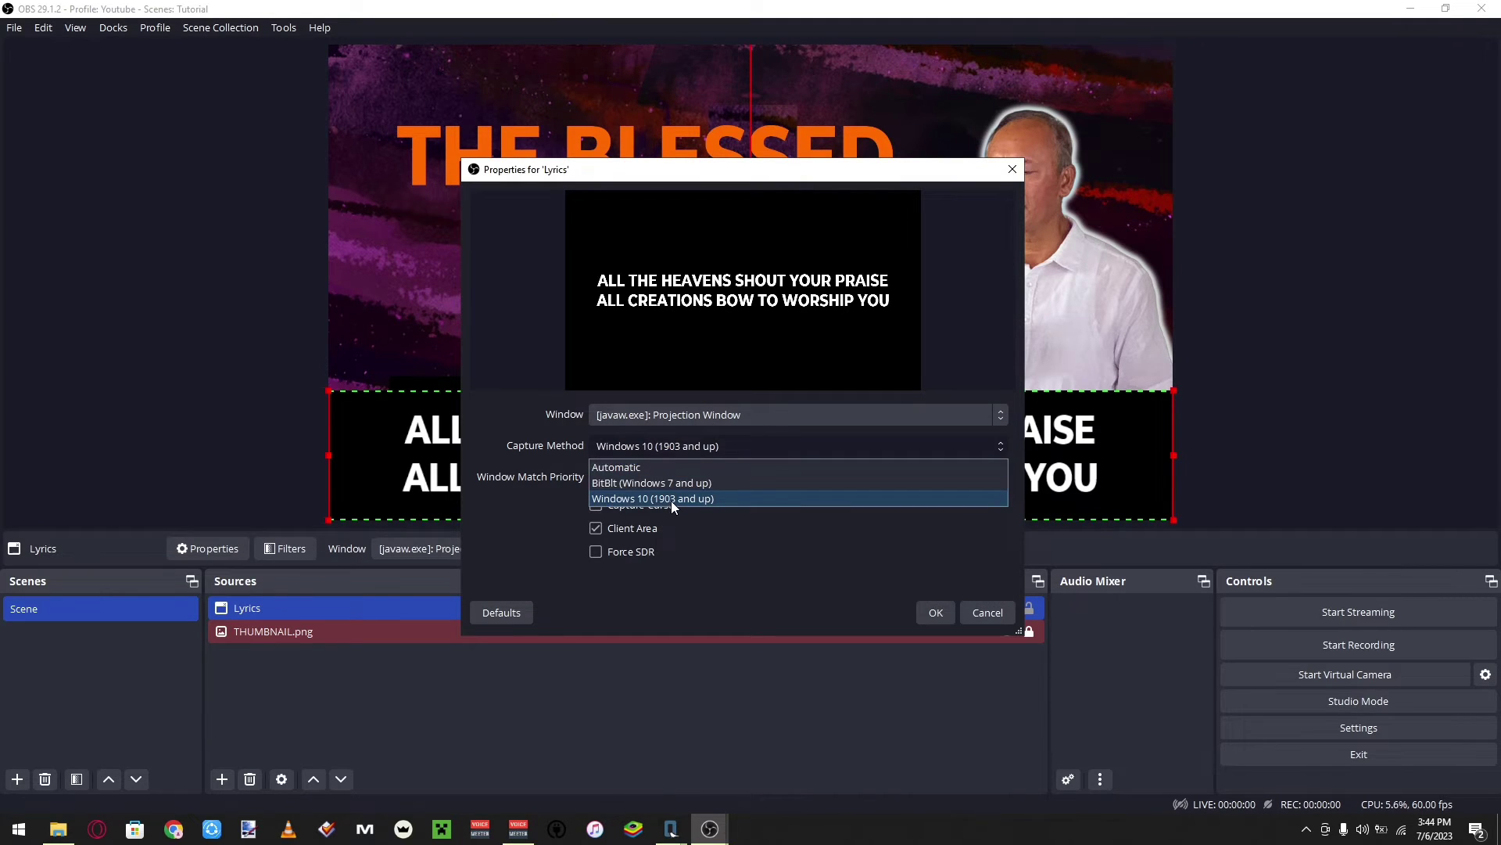
click(671, 501)
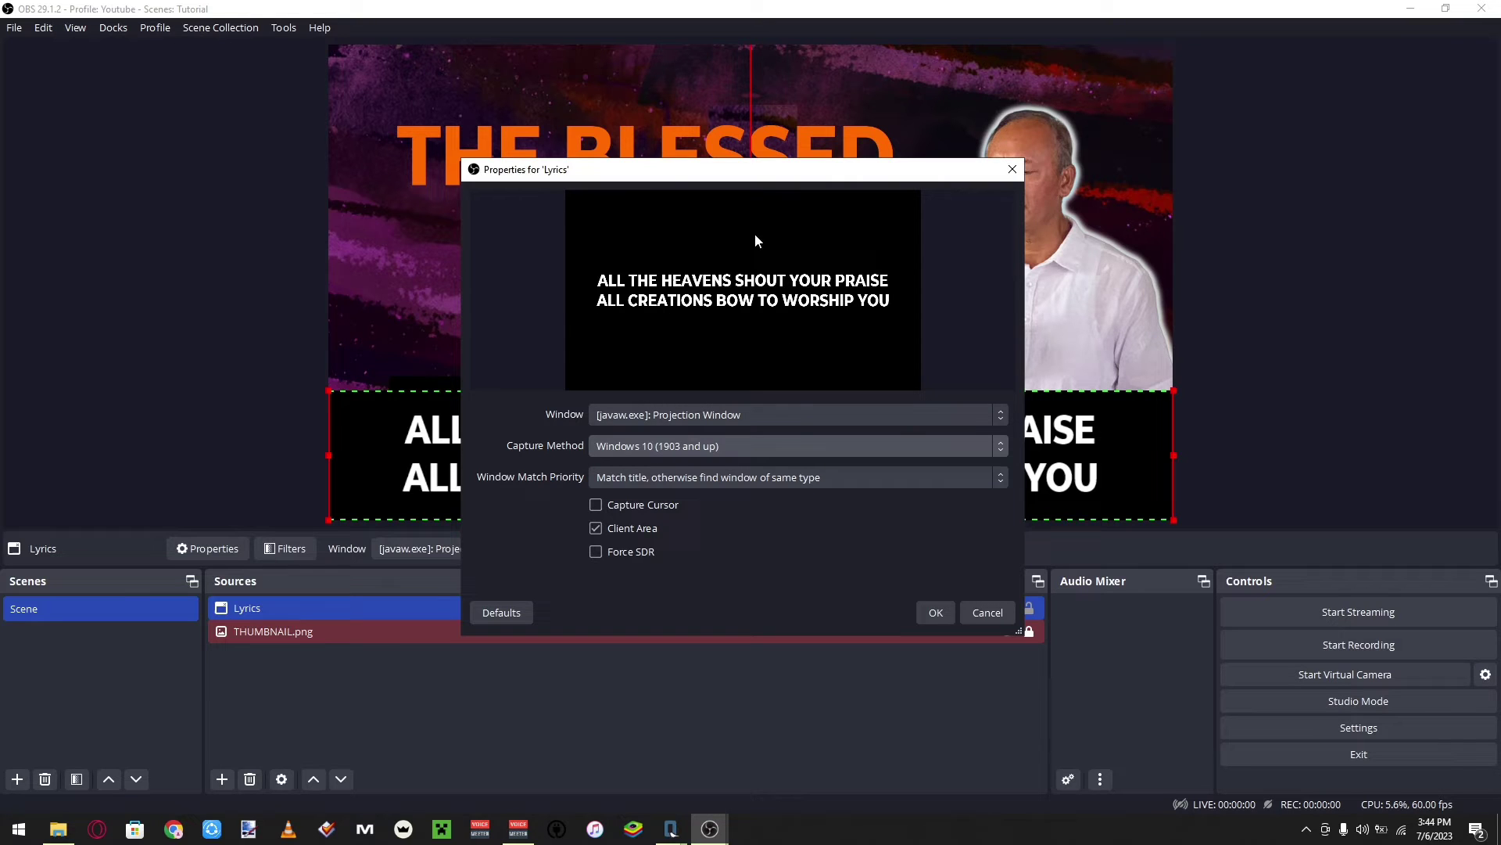
click(937, 612)
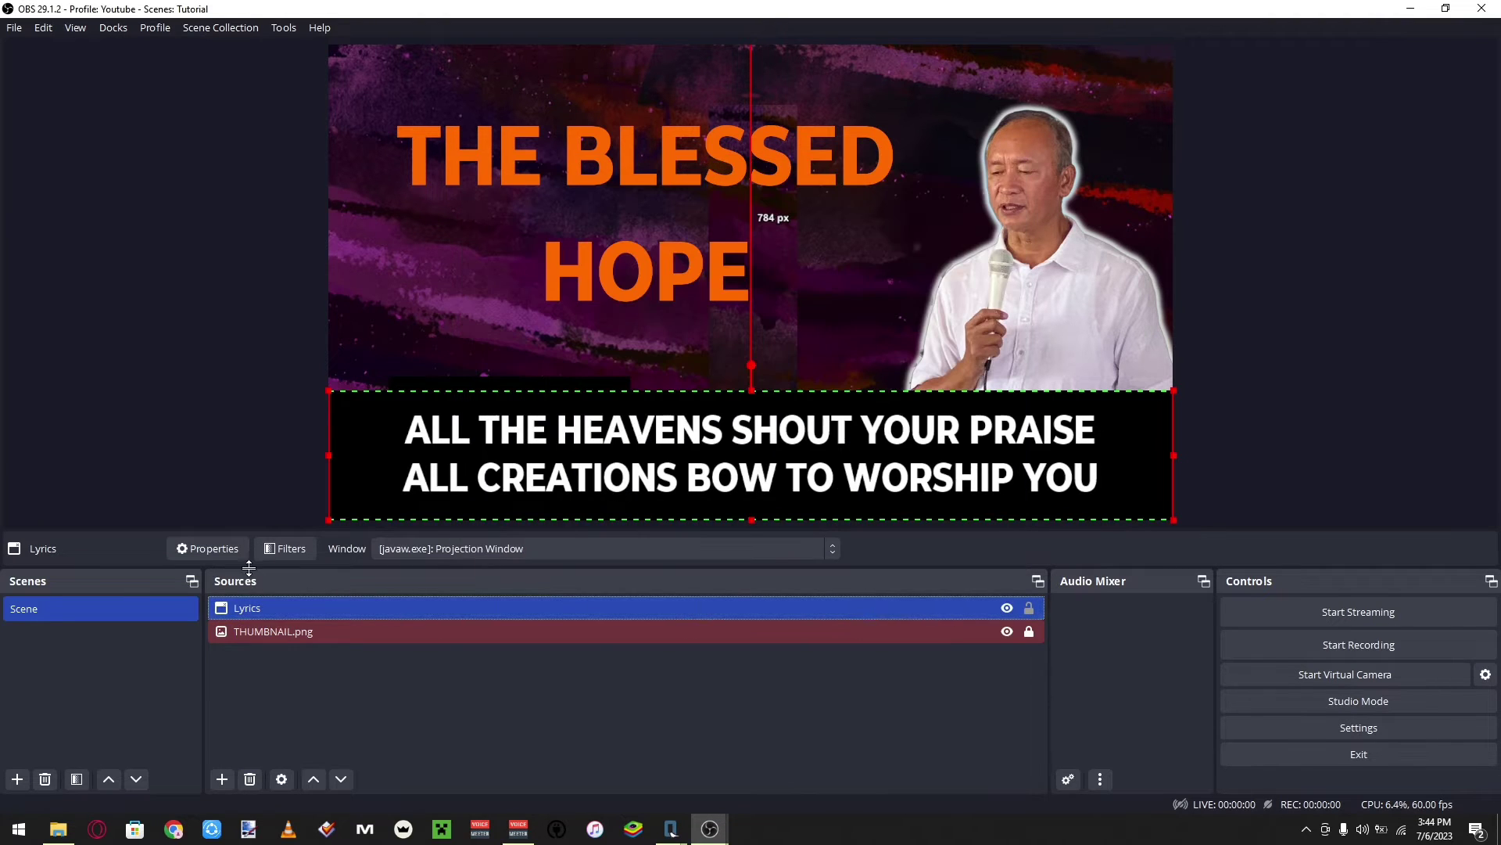
Step: Order the sources so Lyrics sits above THUMBNAIL.png
drag(374, 604, 368, 649)
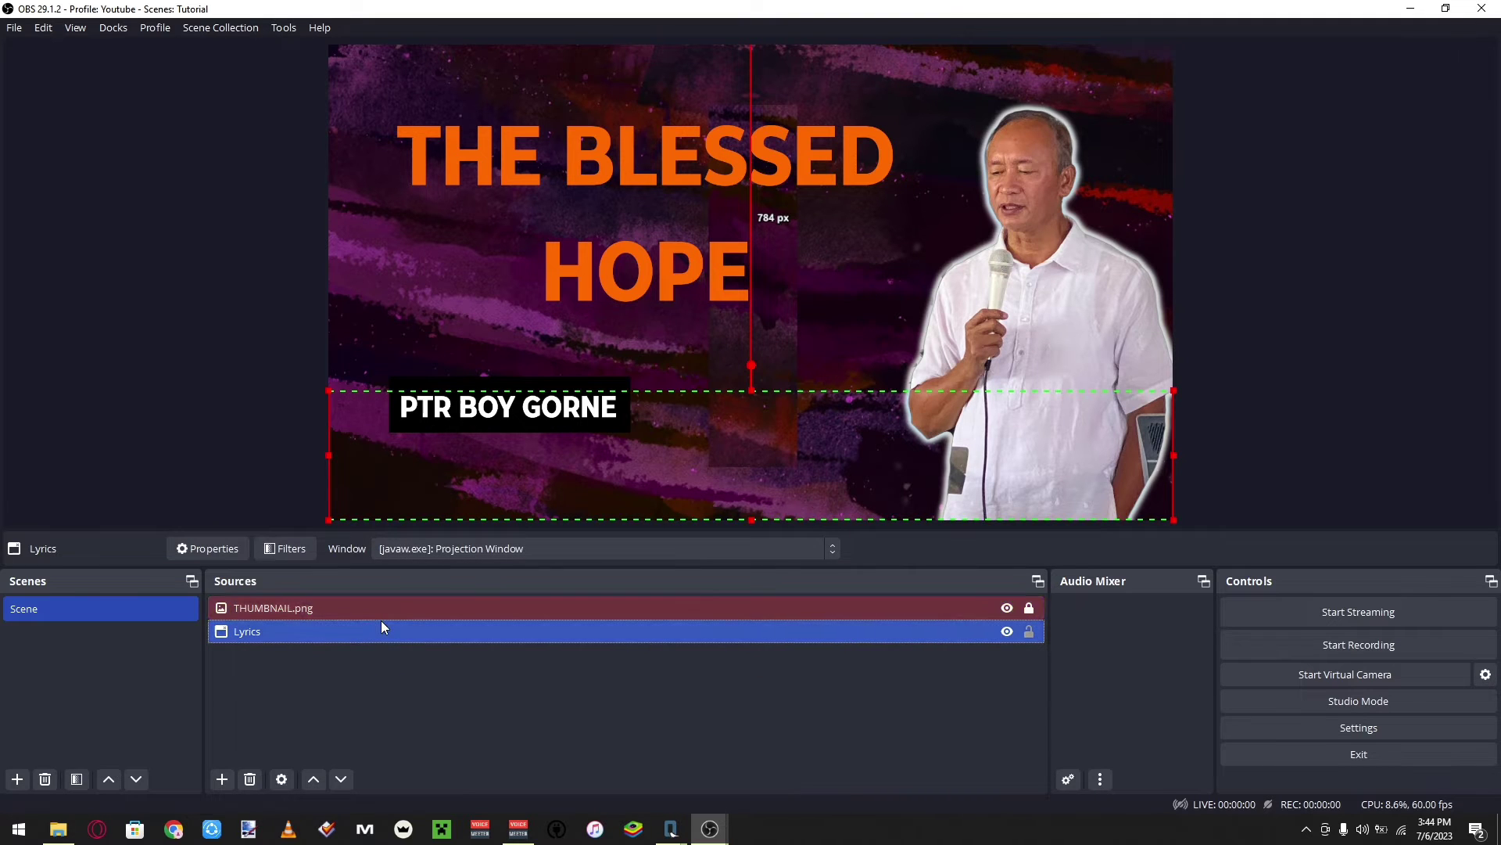
click(360, 609)
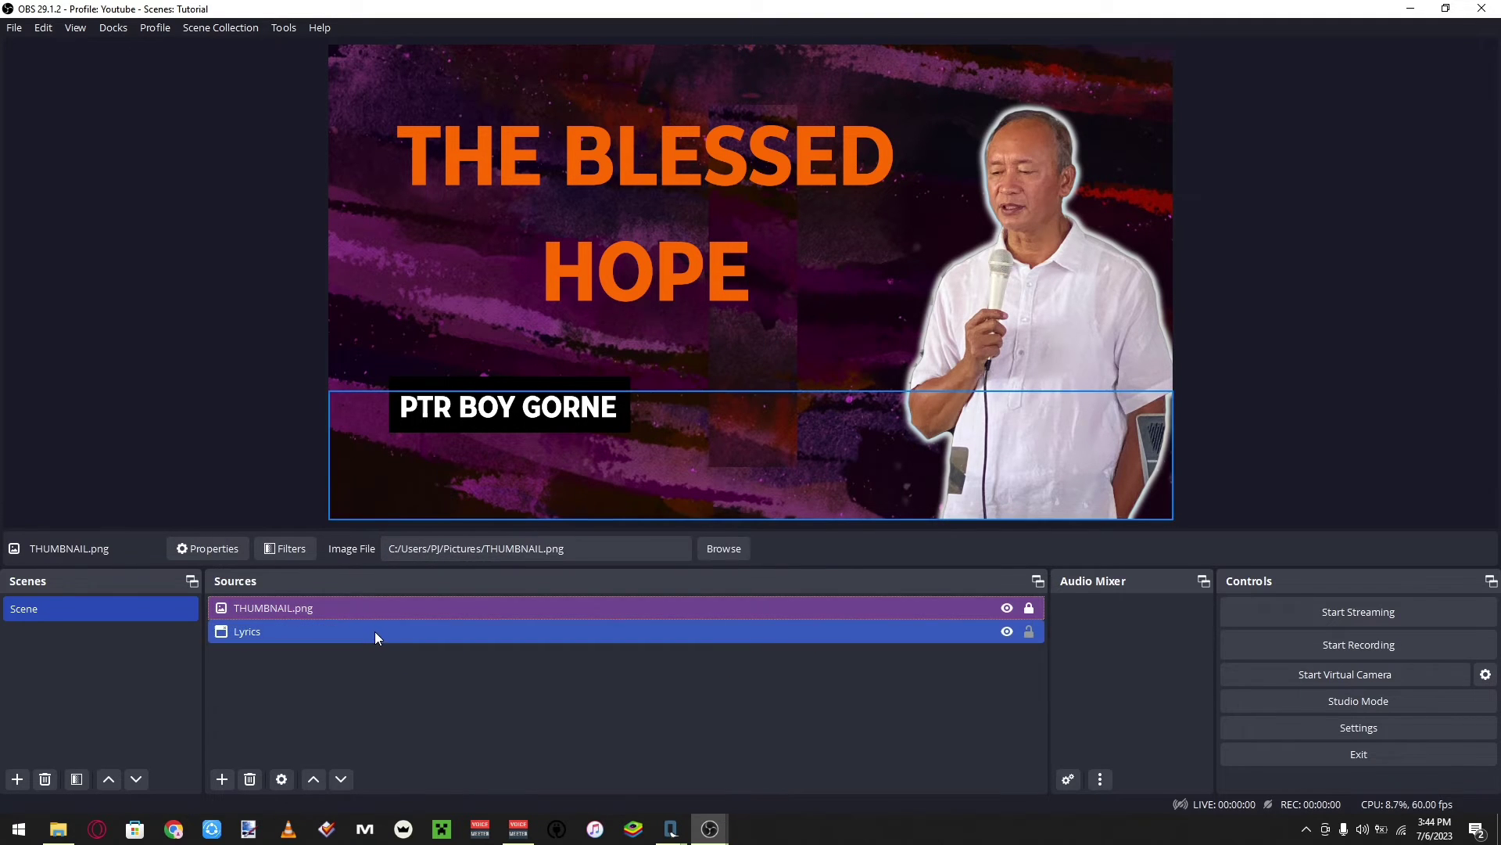
click(376, 633)
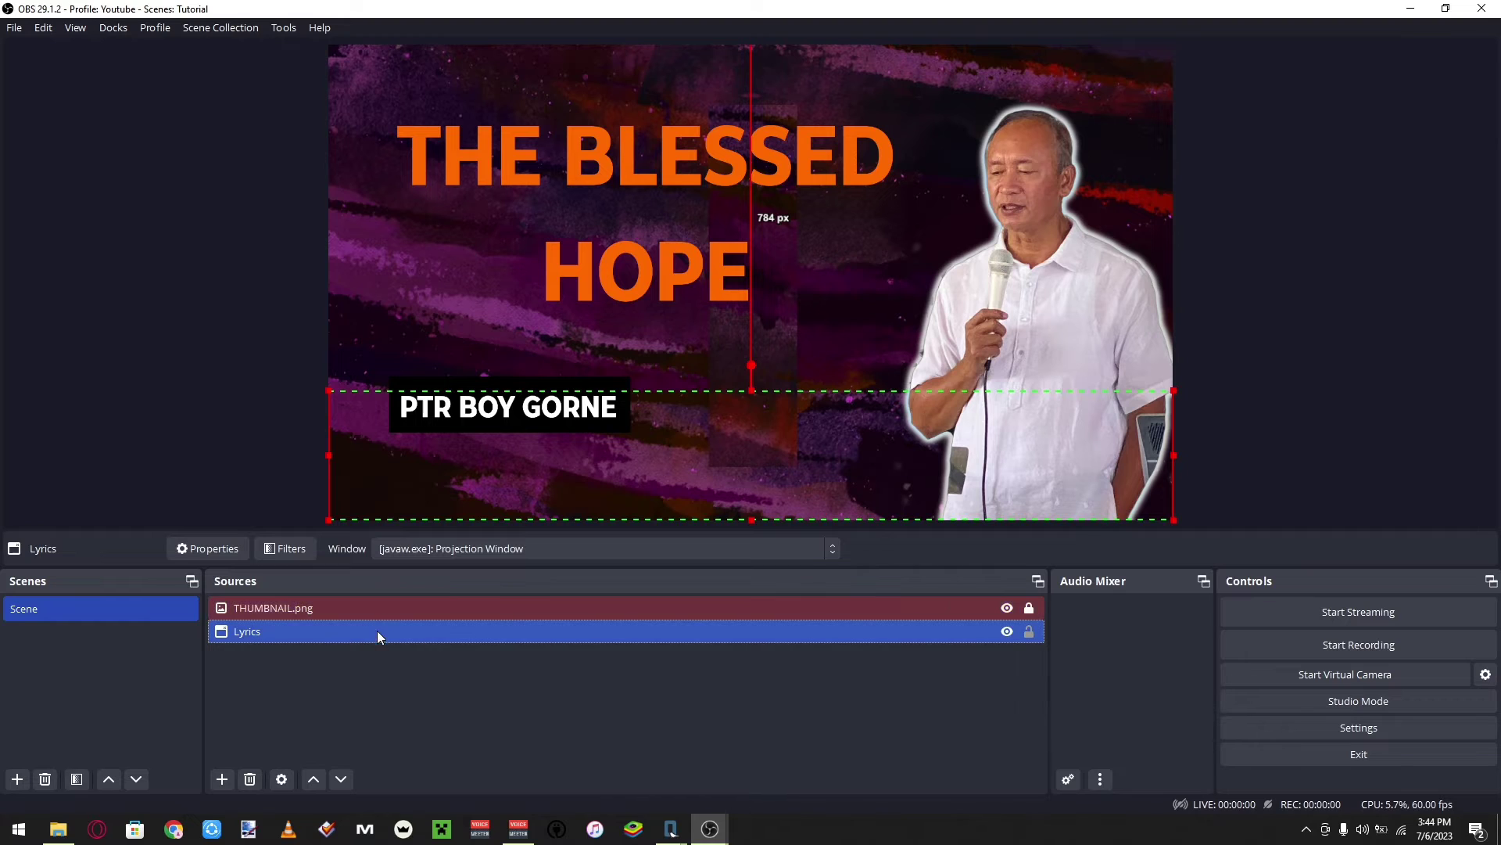
drag(379, 631, 381, 599)
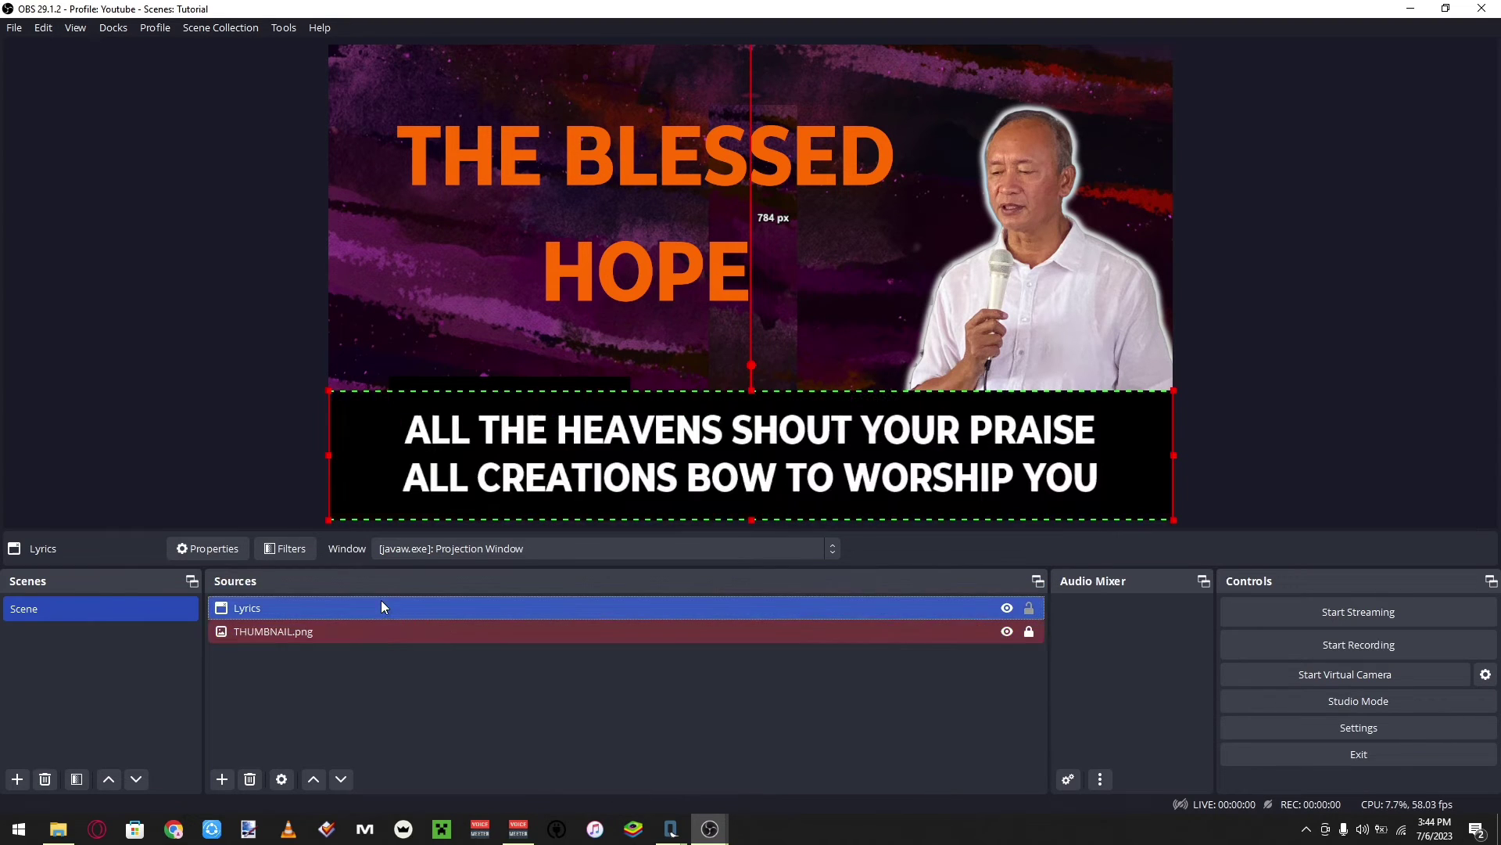
click(342, 779)
click(321, 779)
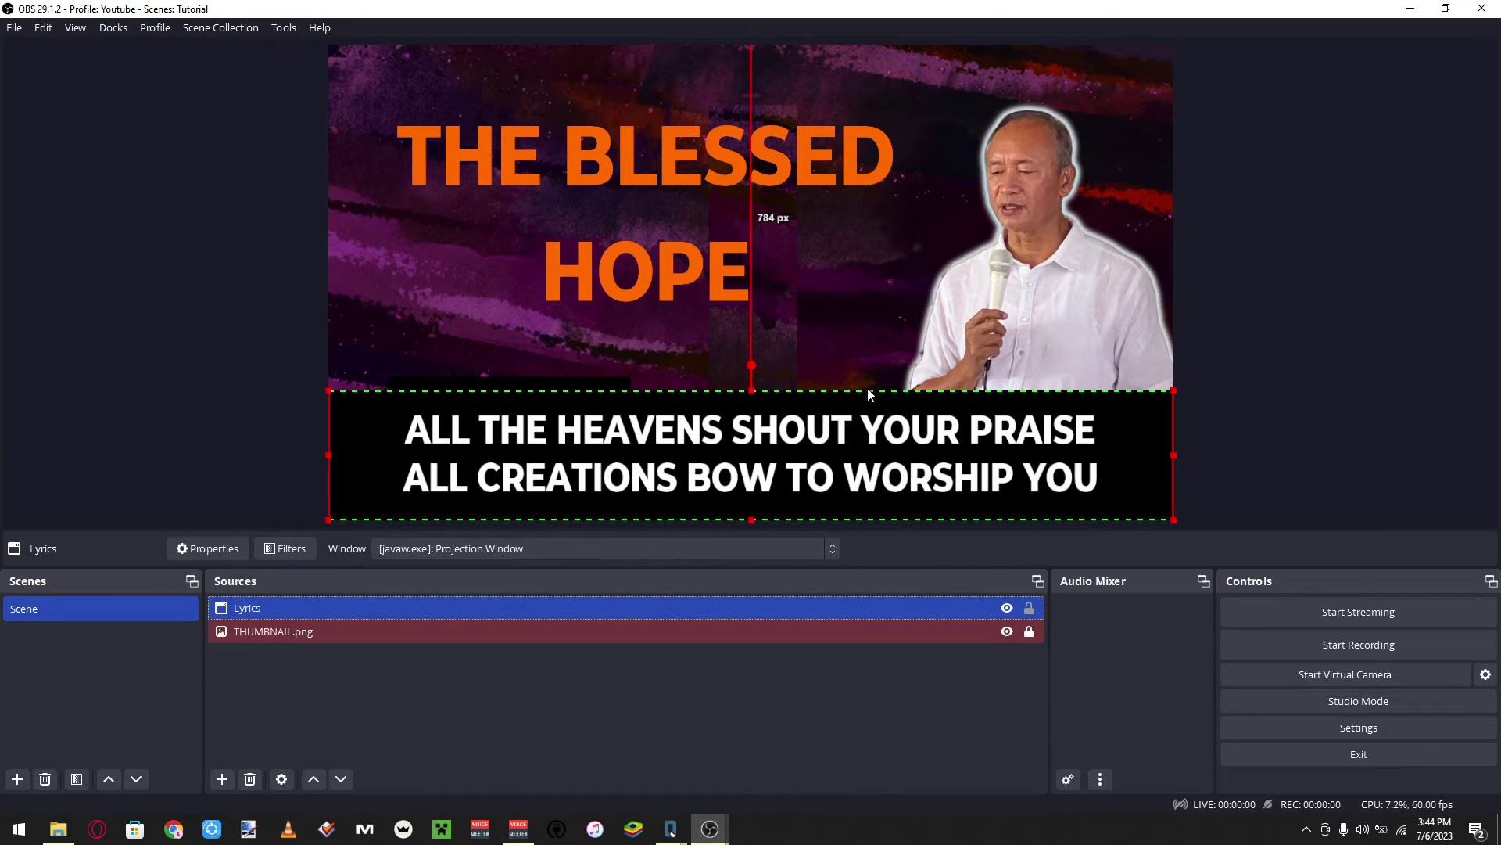
Step: Lock the Lyrics source so it can't be moved in the preview
click(1030, 609)
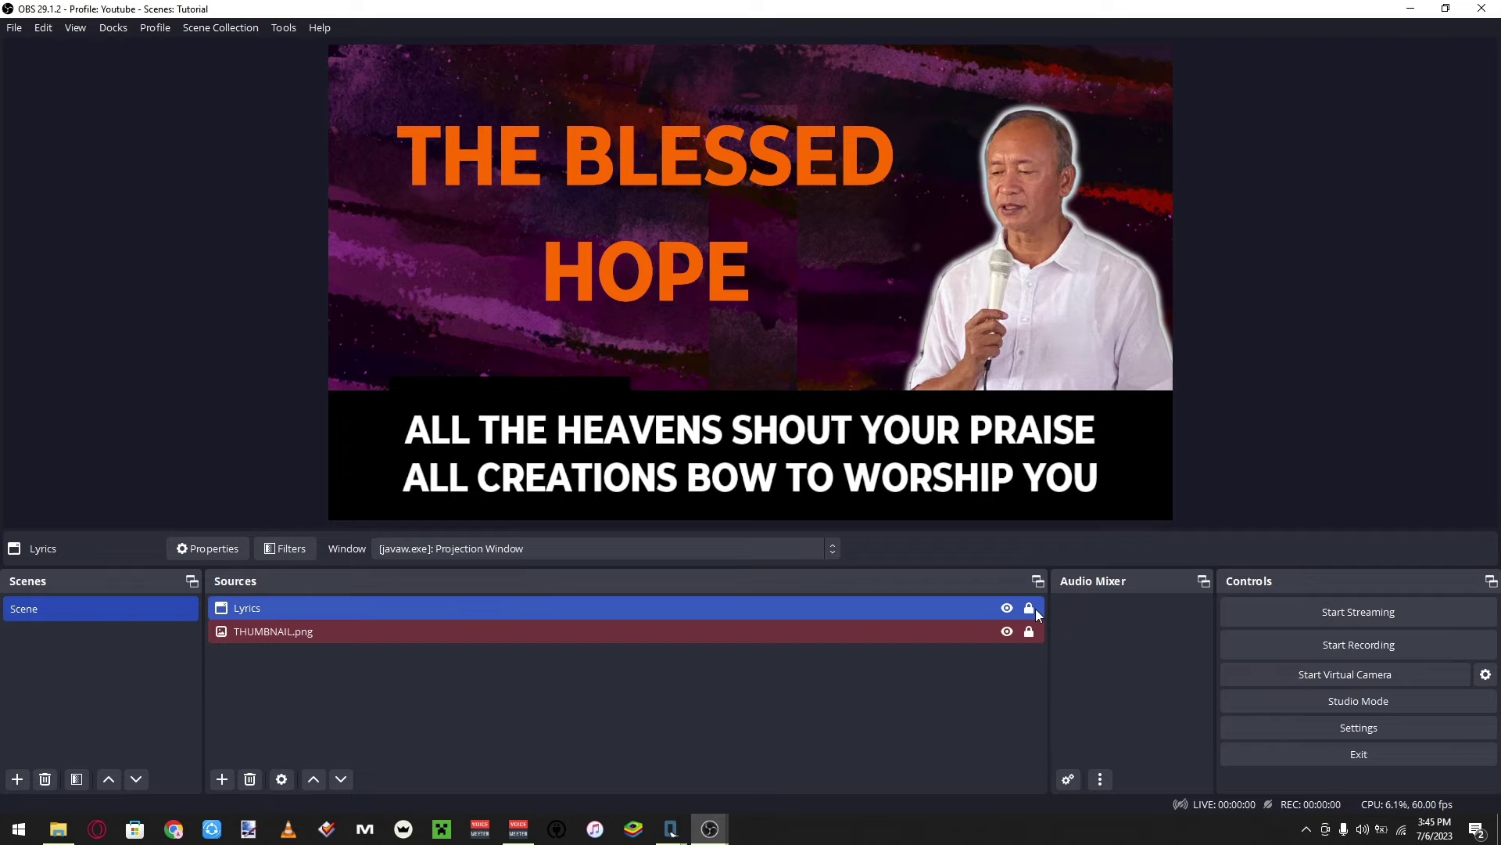
click(1030, 609)
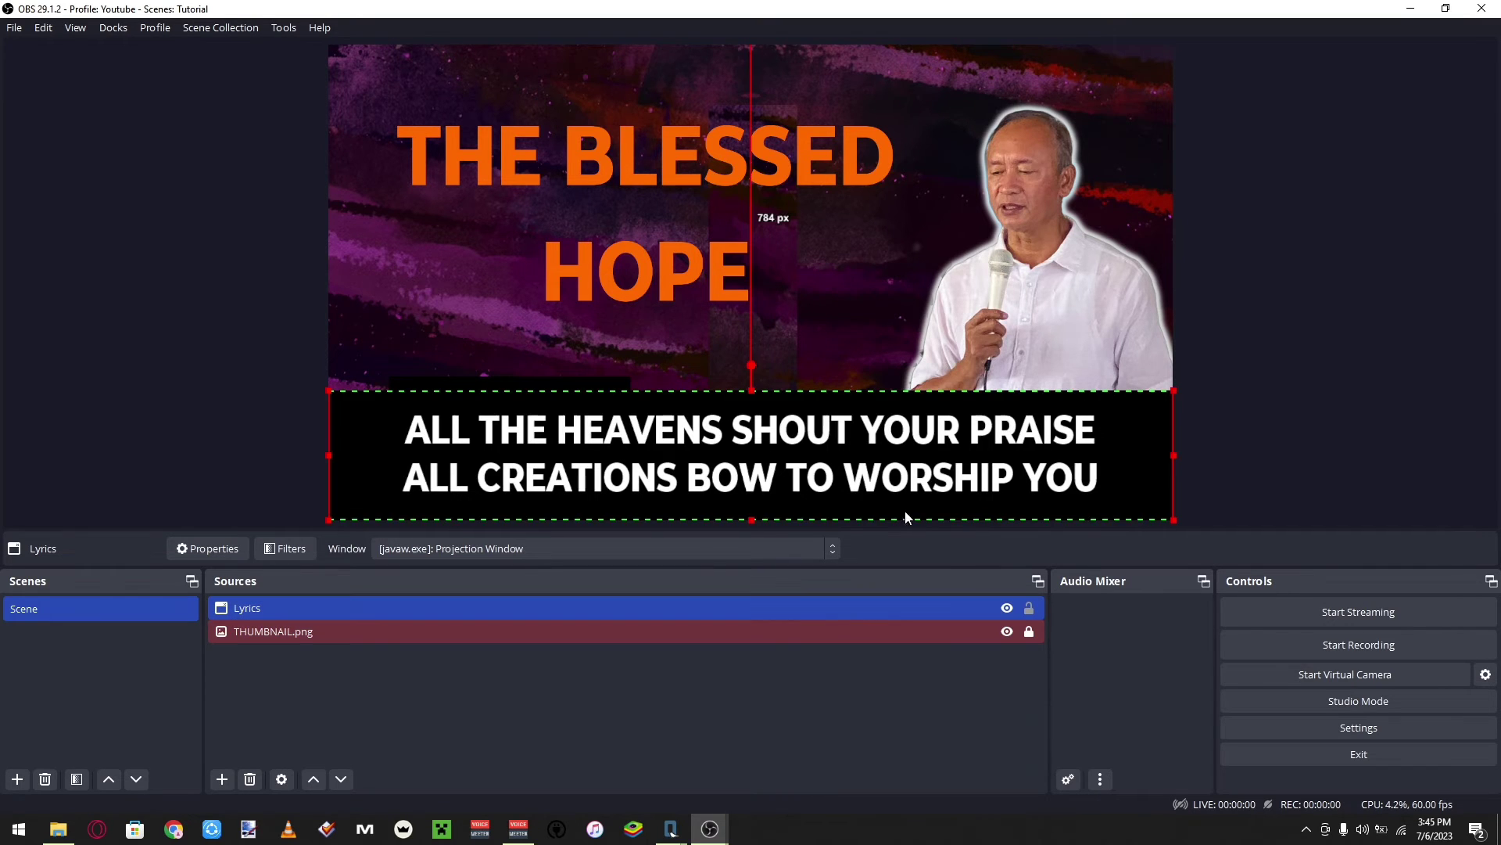
drag(823, 510, 860, 461)
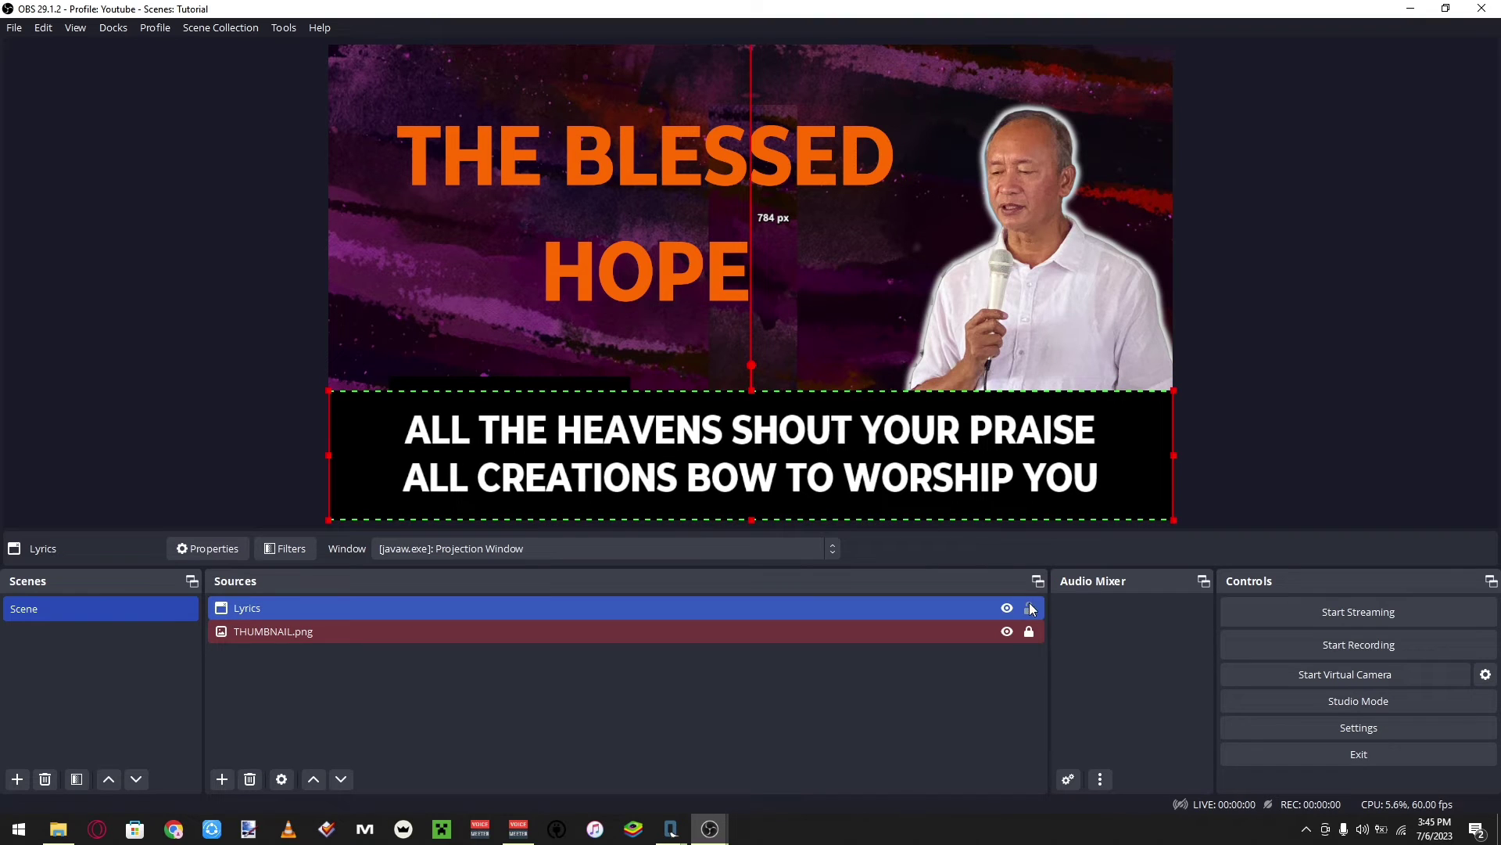
click(1030, 610)
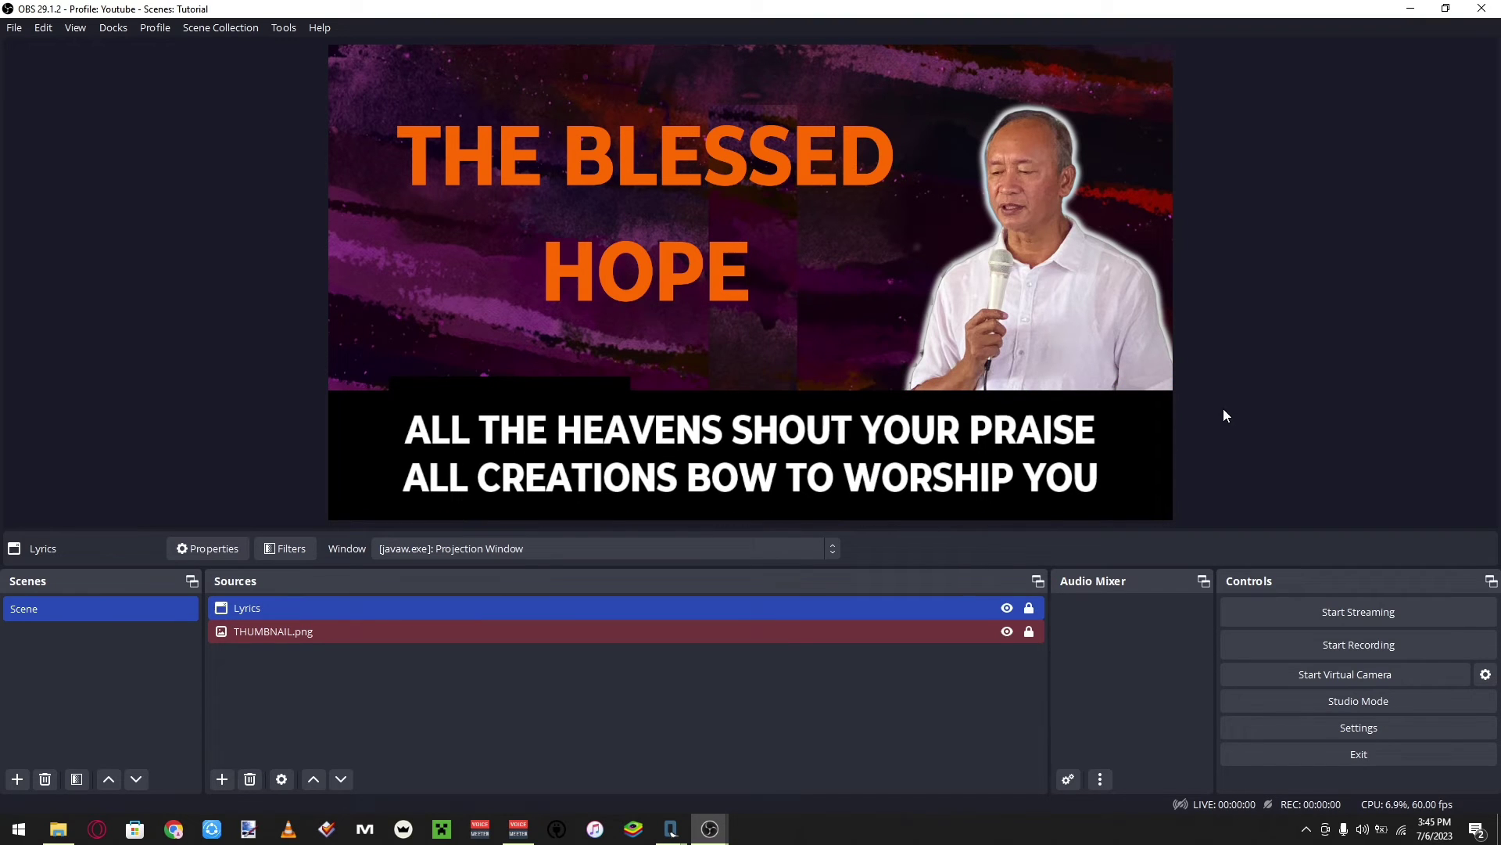
click(479, 612)
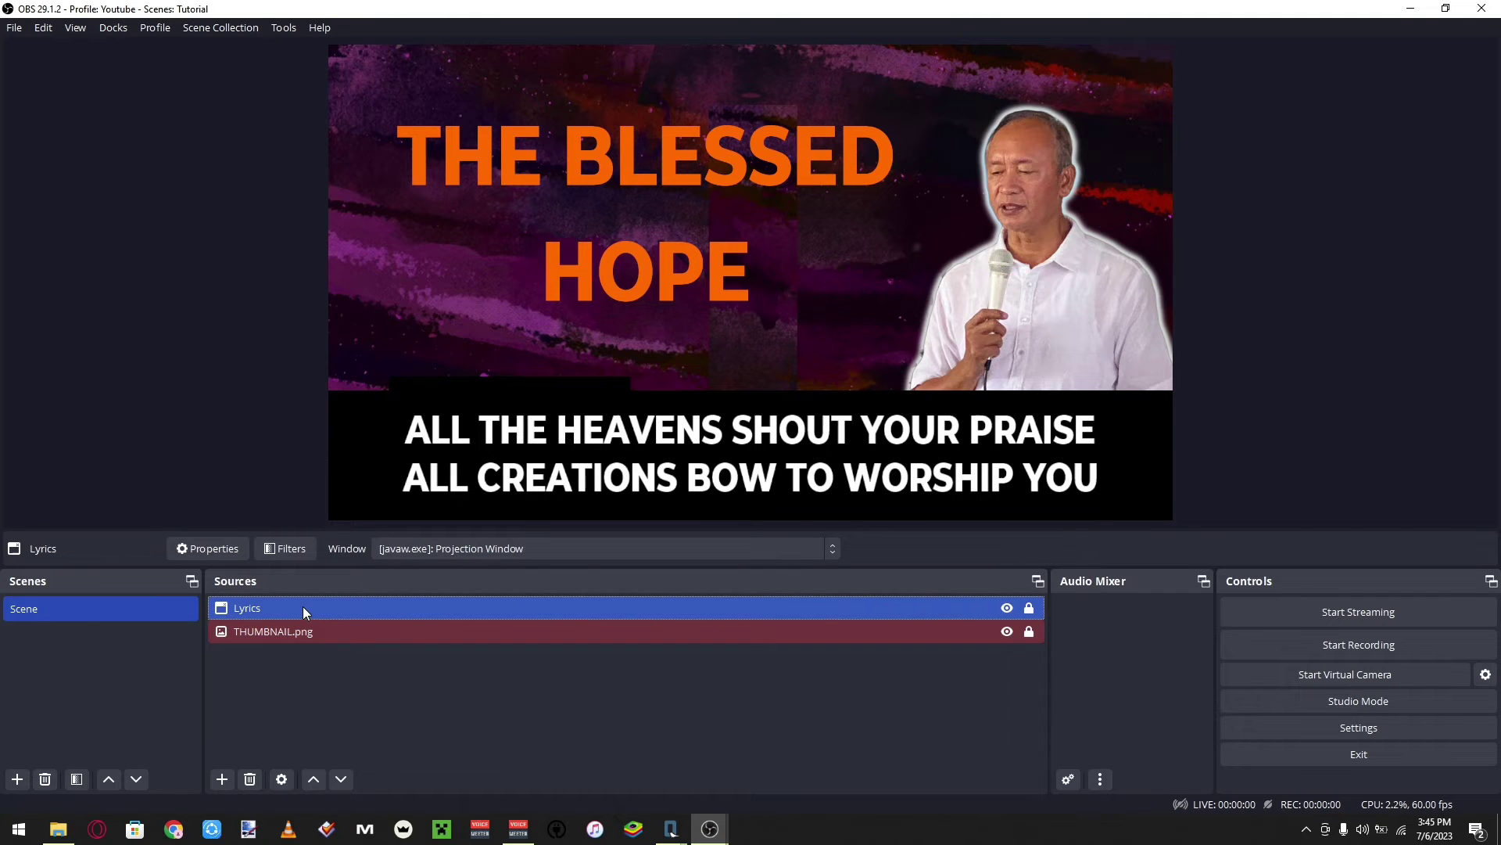
Step: Add a Color Key filter to the Lyrics source
right_click(434, 622)
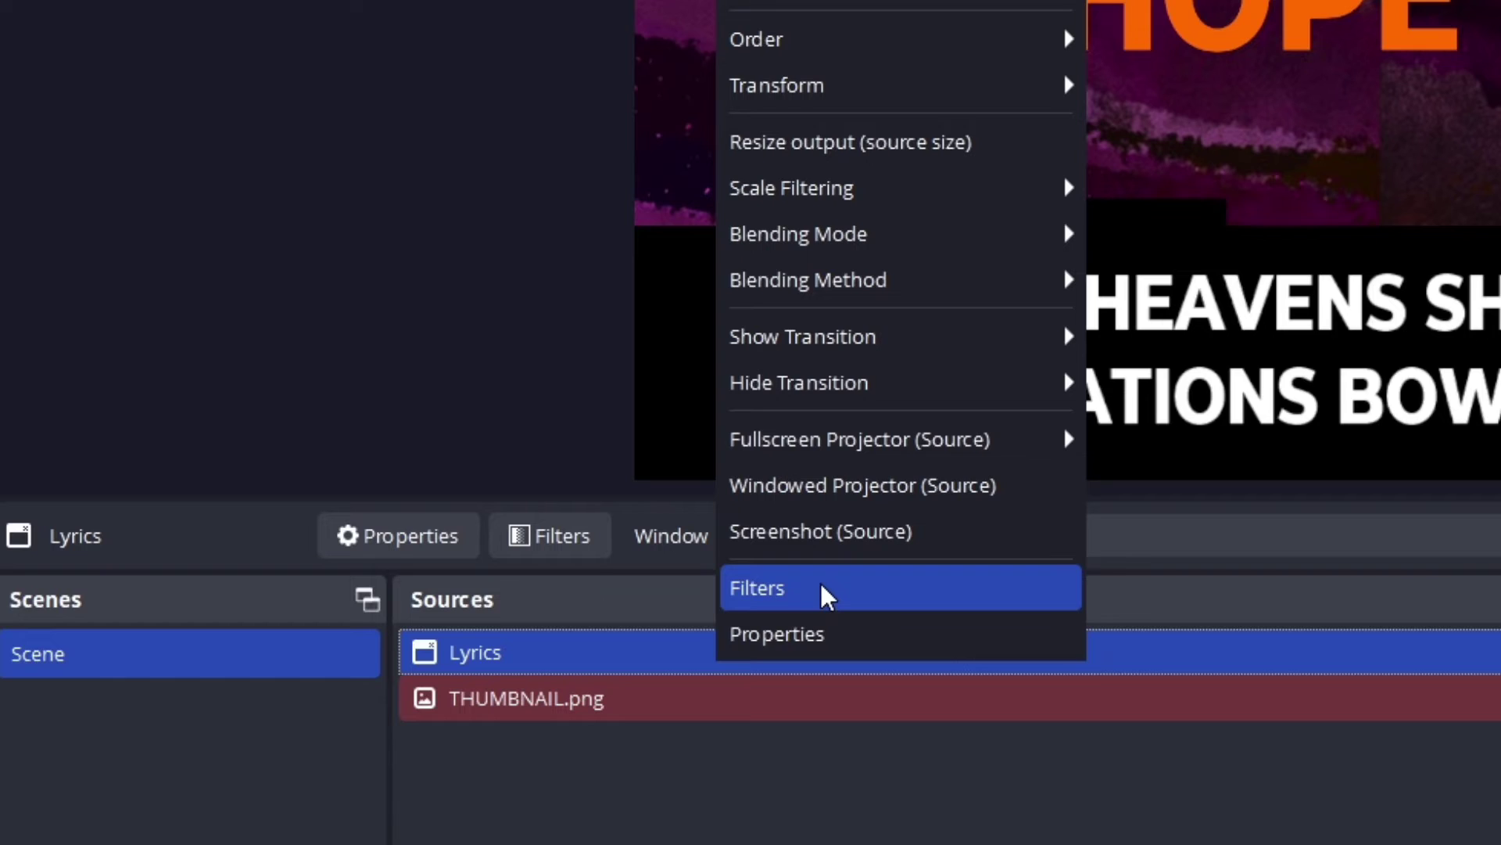
click(822, 589)
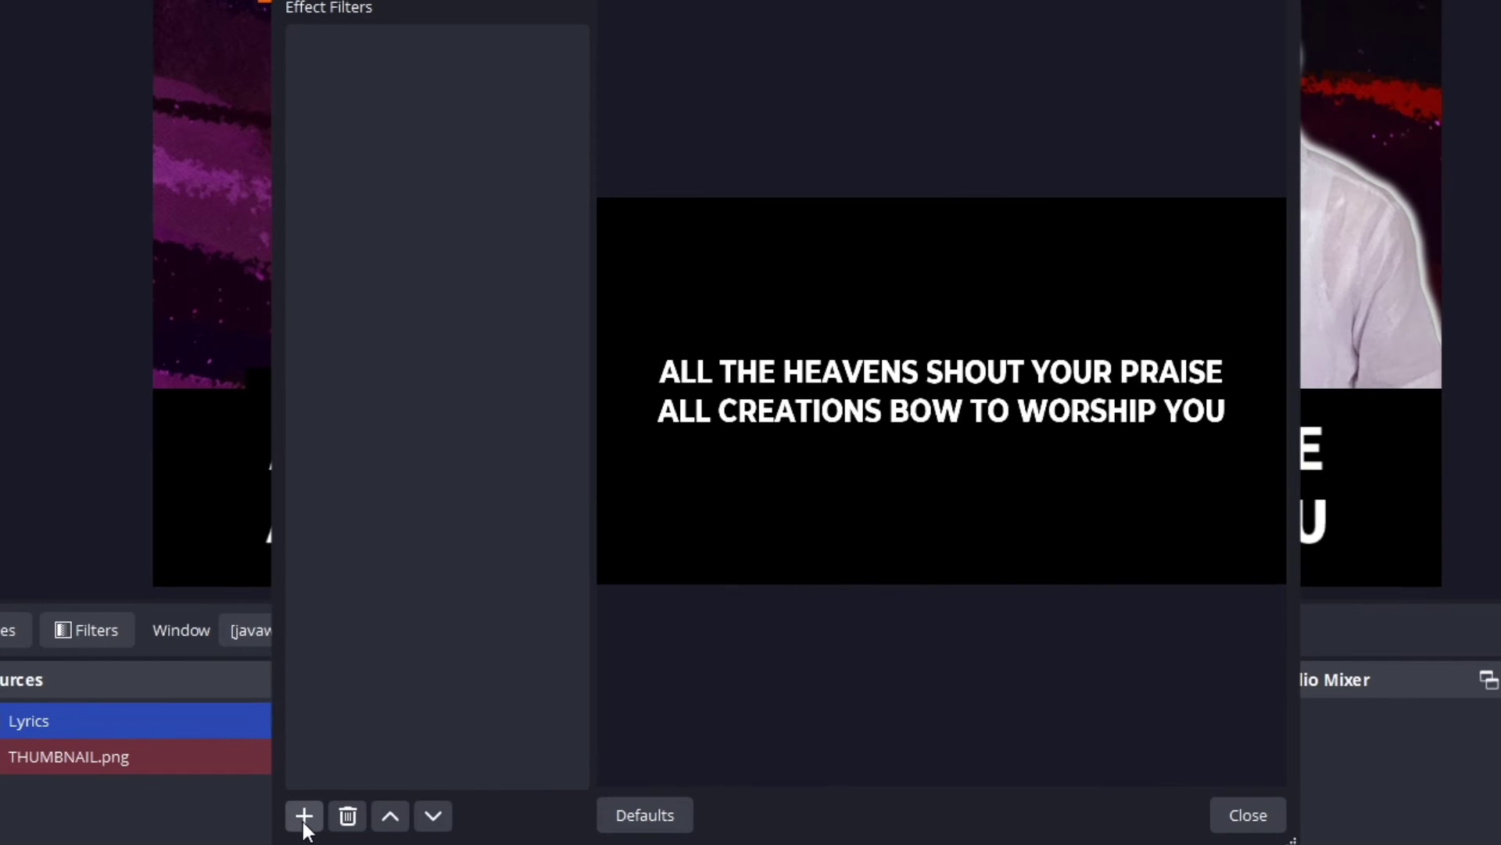
click(304, 817)
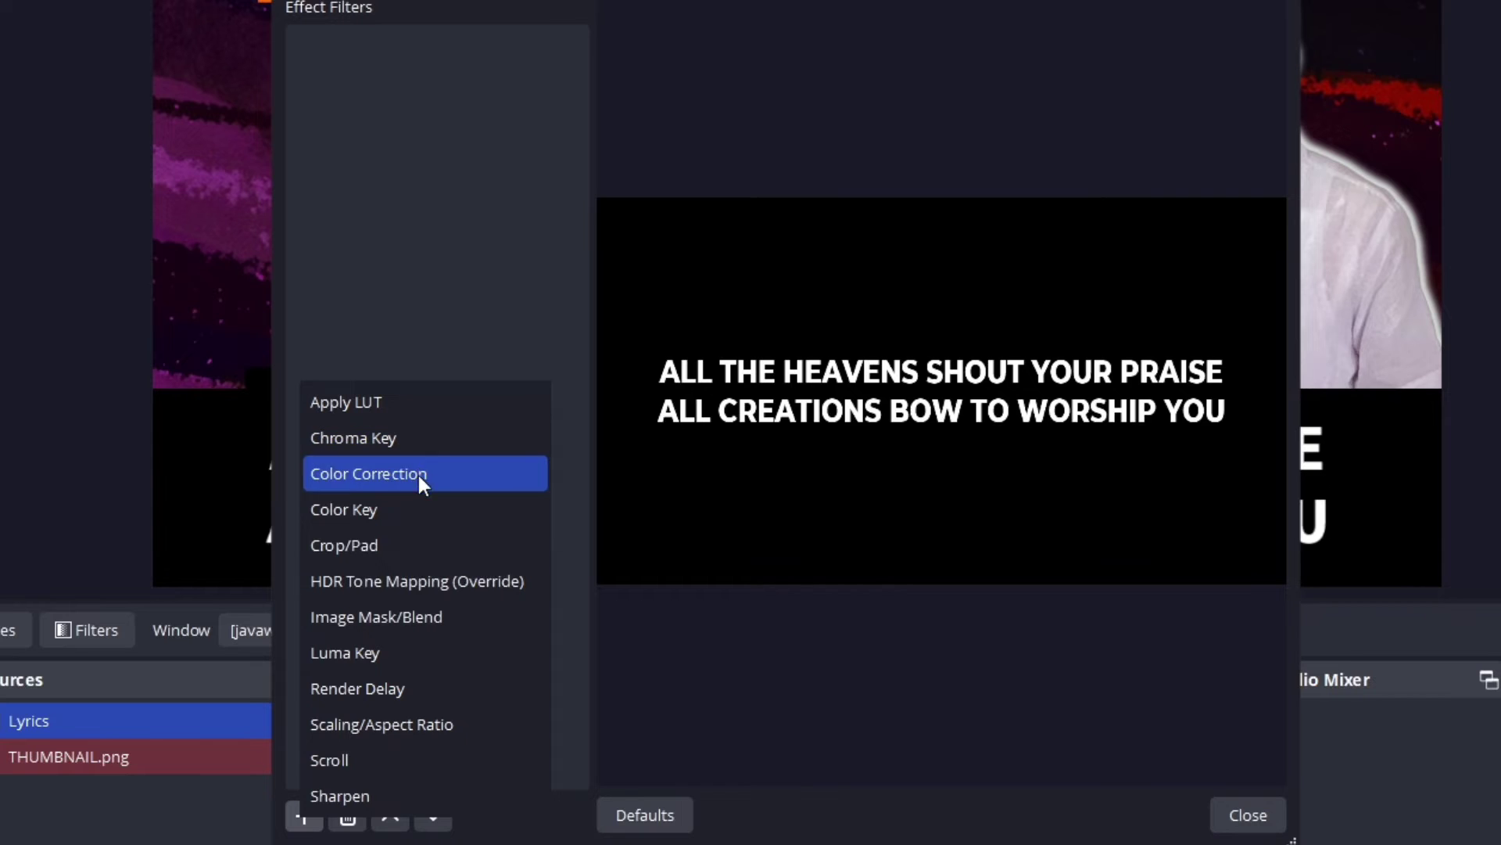
click(419, 510)
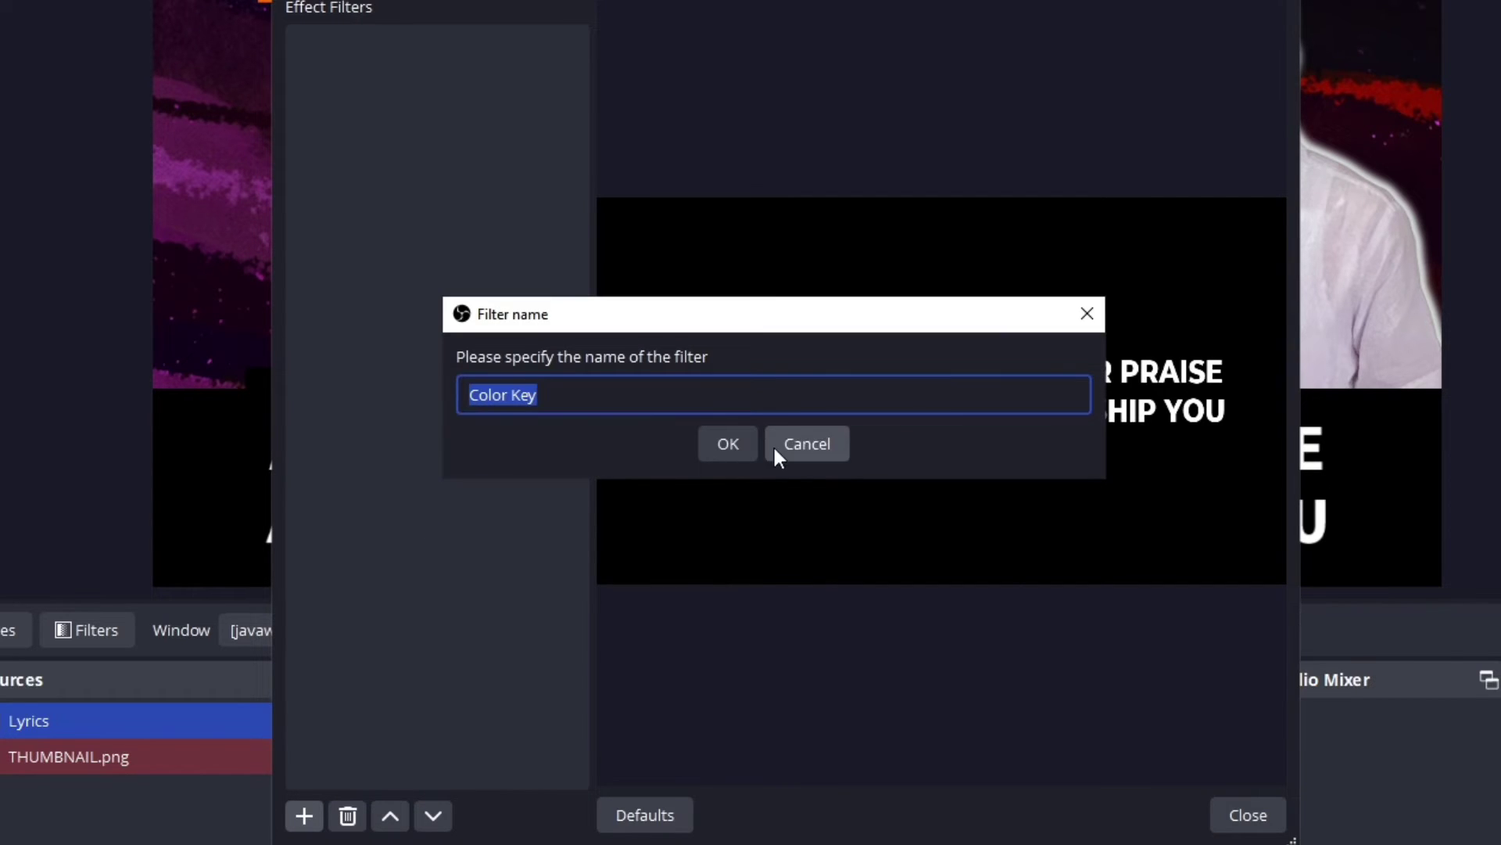
click(729, 443)
Step: Set the Color Key to a custom black key colour and close the Filters window
click(841, 319)
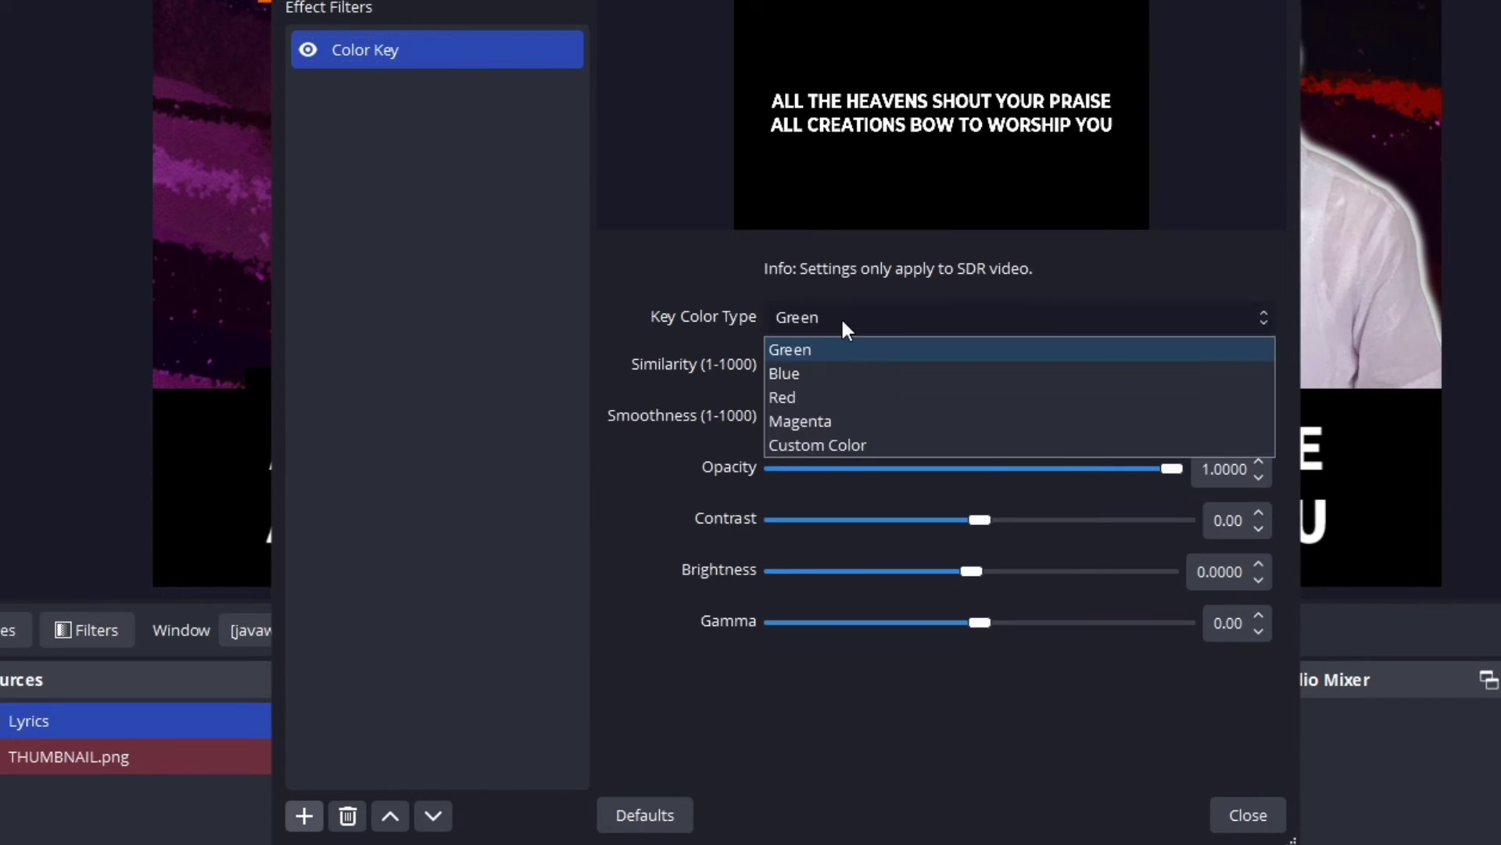
click(814, 443)
click(1087, 369)
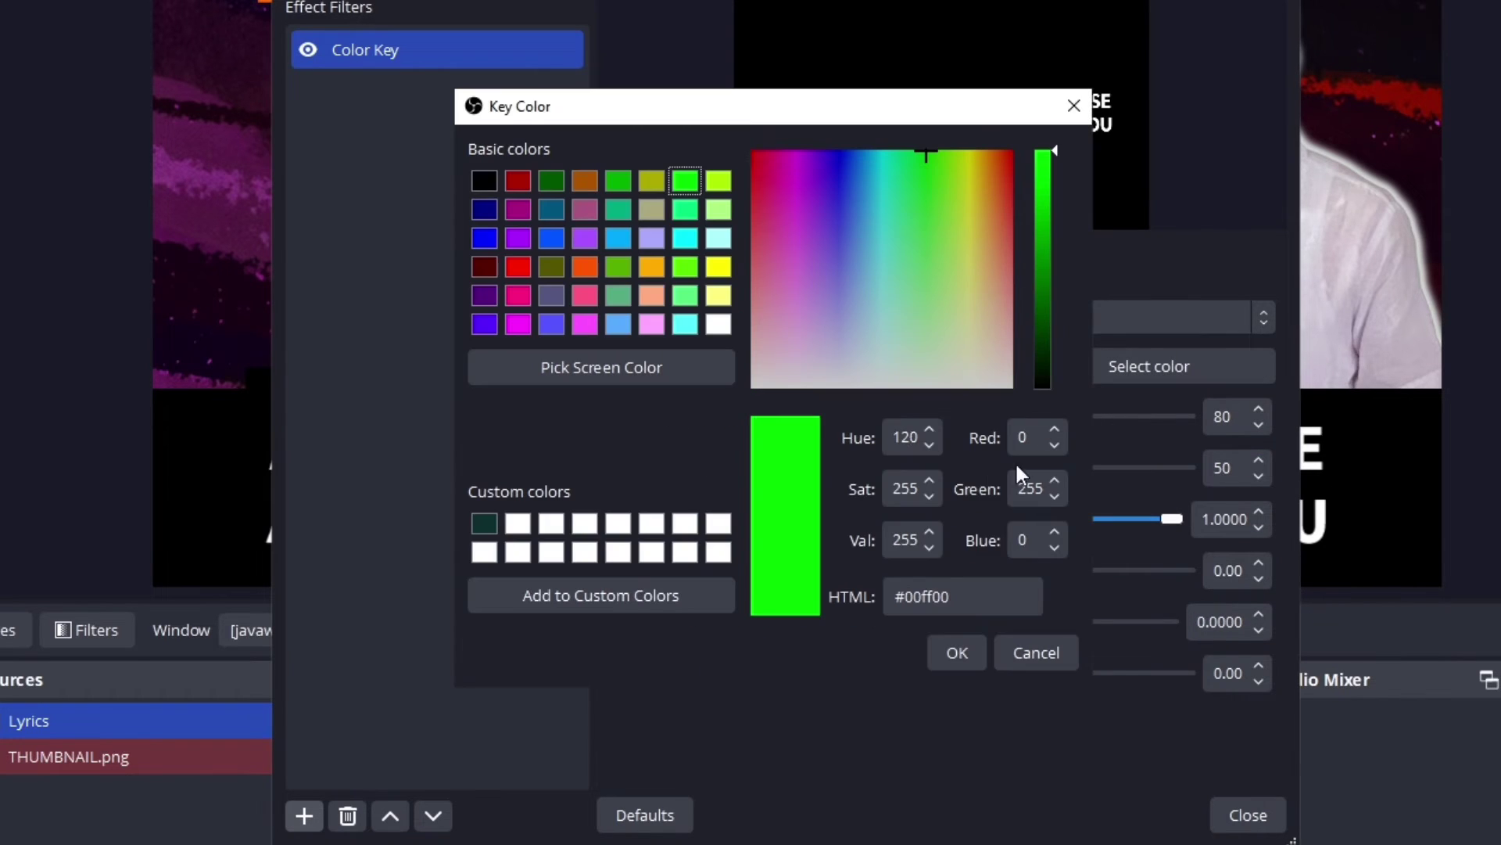
click(485, 181)
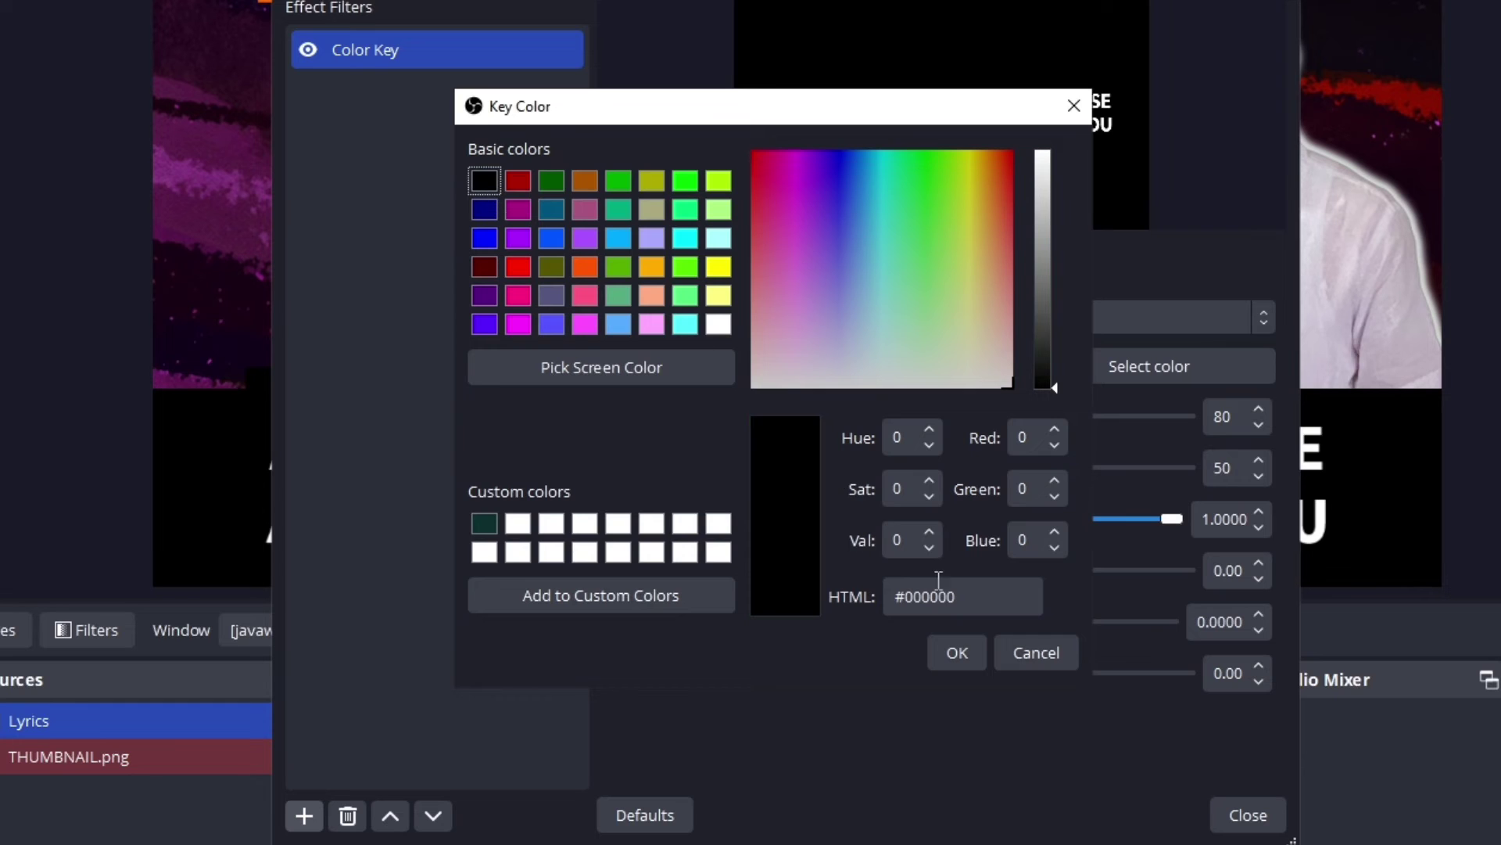
click(961, 657)
click(1236, 813)
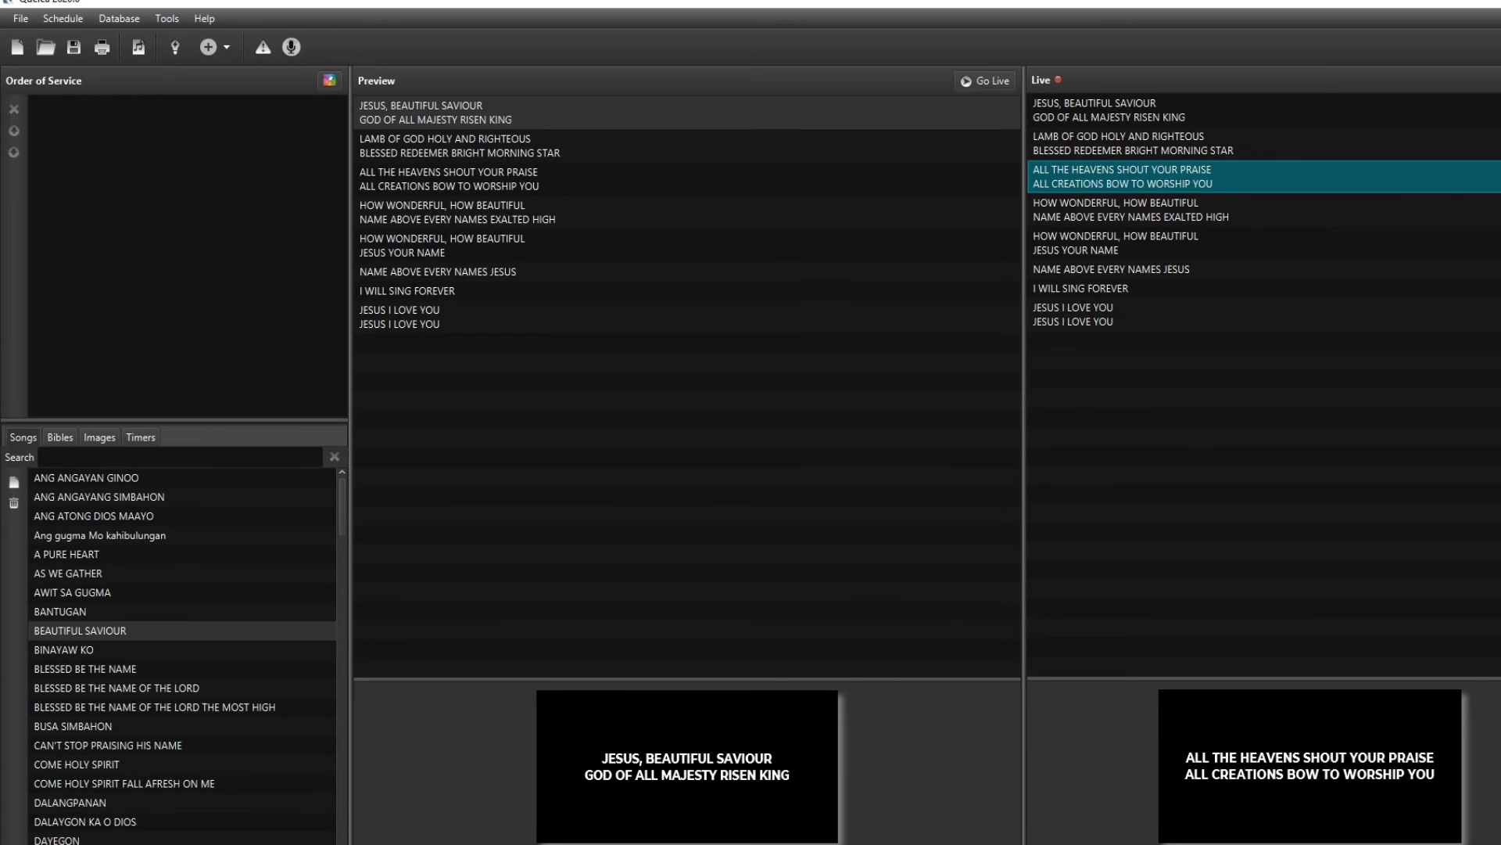
Step: Switch between Quelea and OBS, ending on OBS showing the lyric over THE BLESSED HOPE thumbnail
click(790, 806)
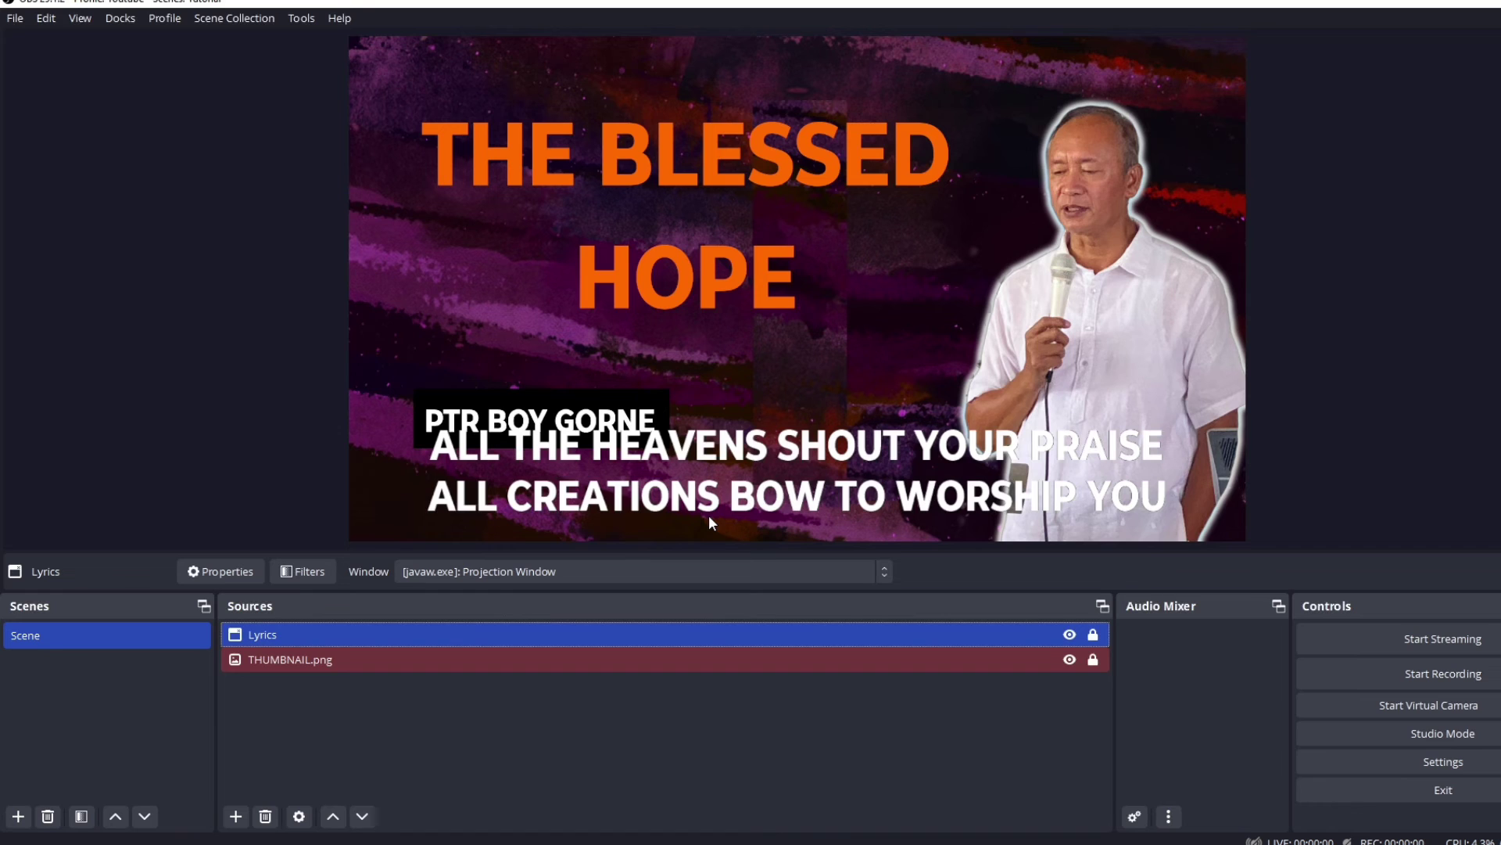
mouse_move(724, 835)
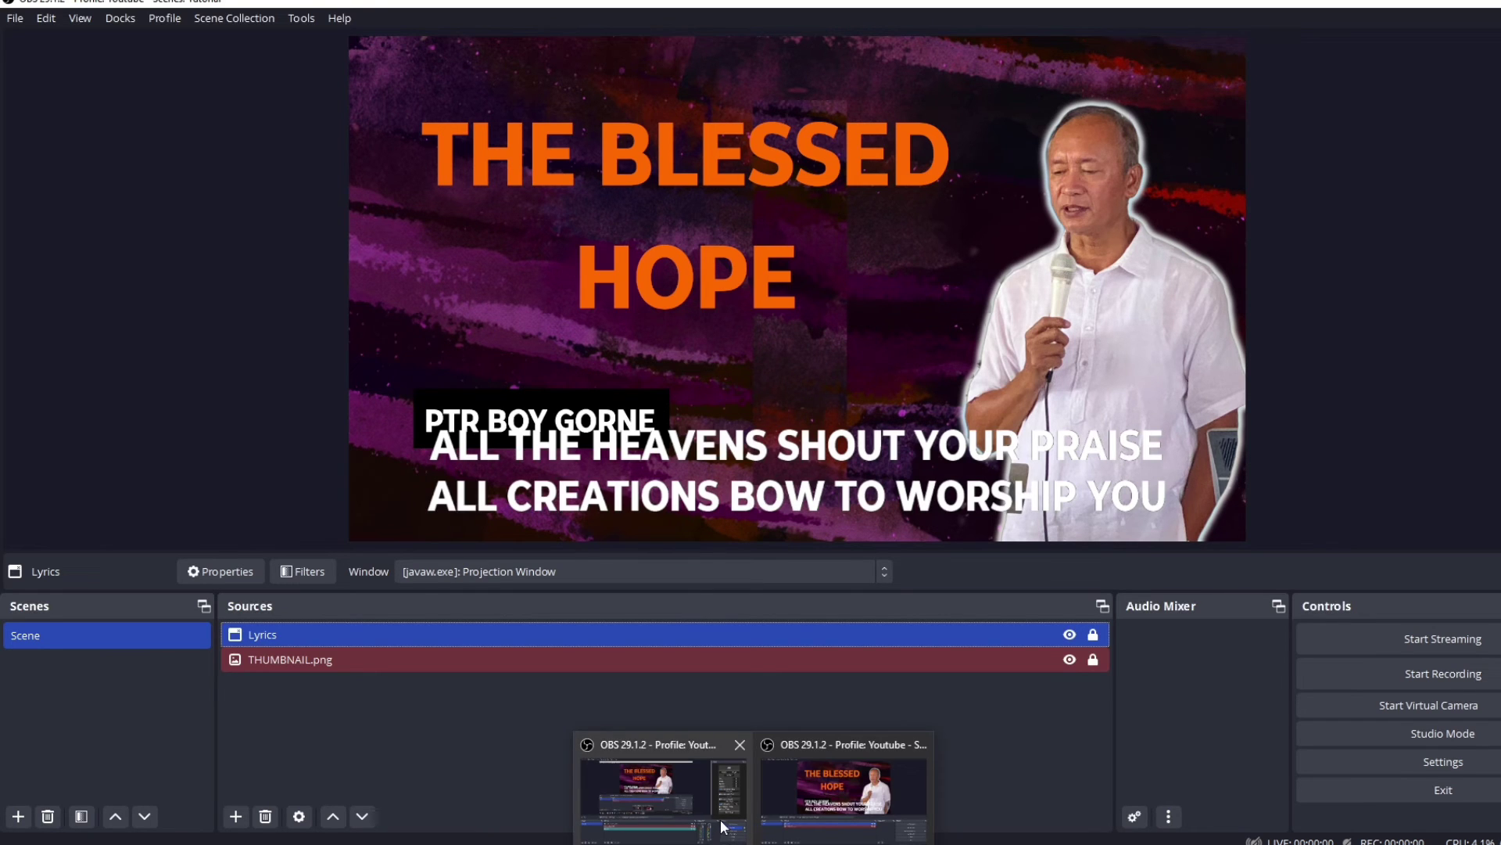
click(754, 800)
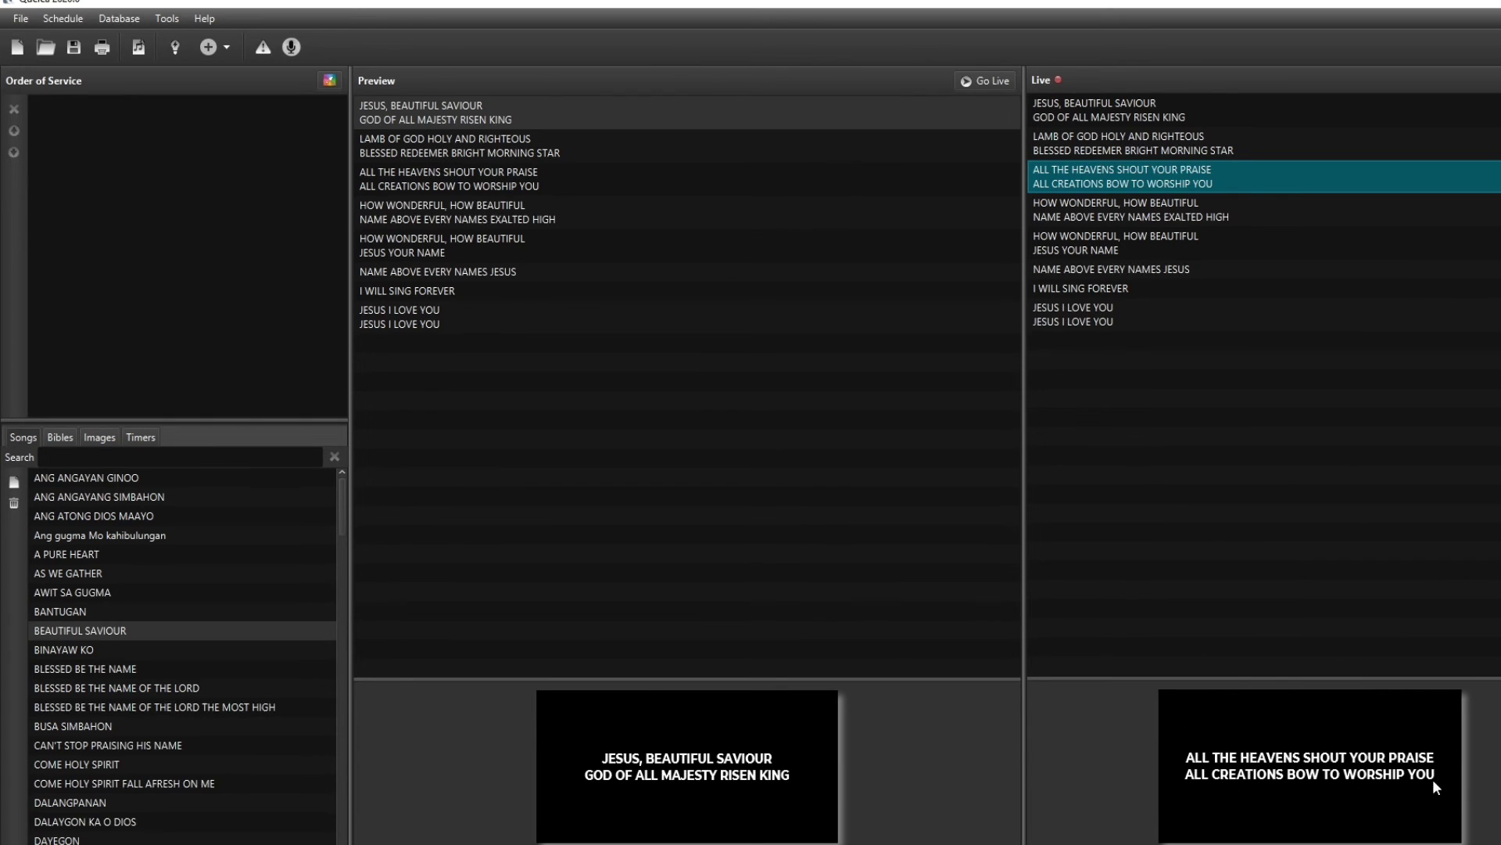
mouse_move(754, 837)
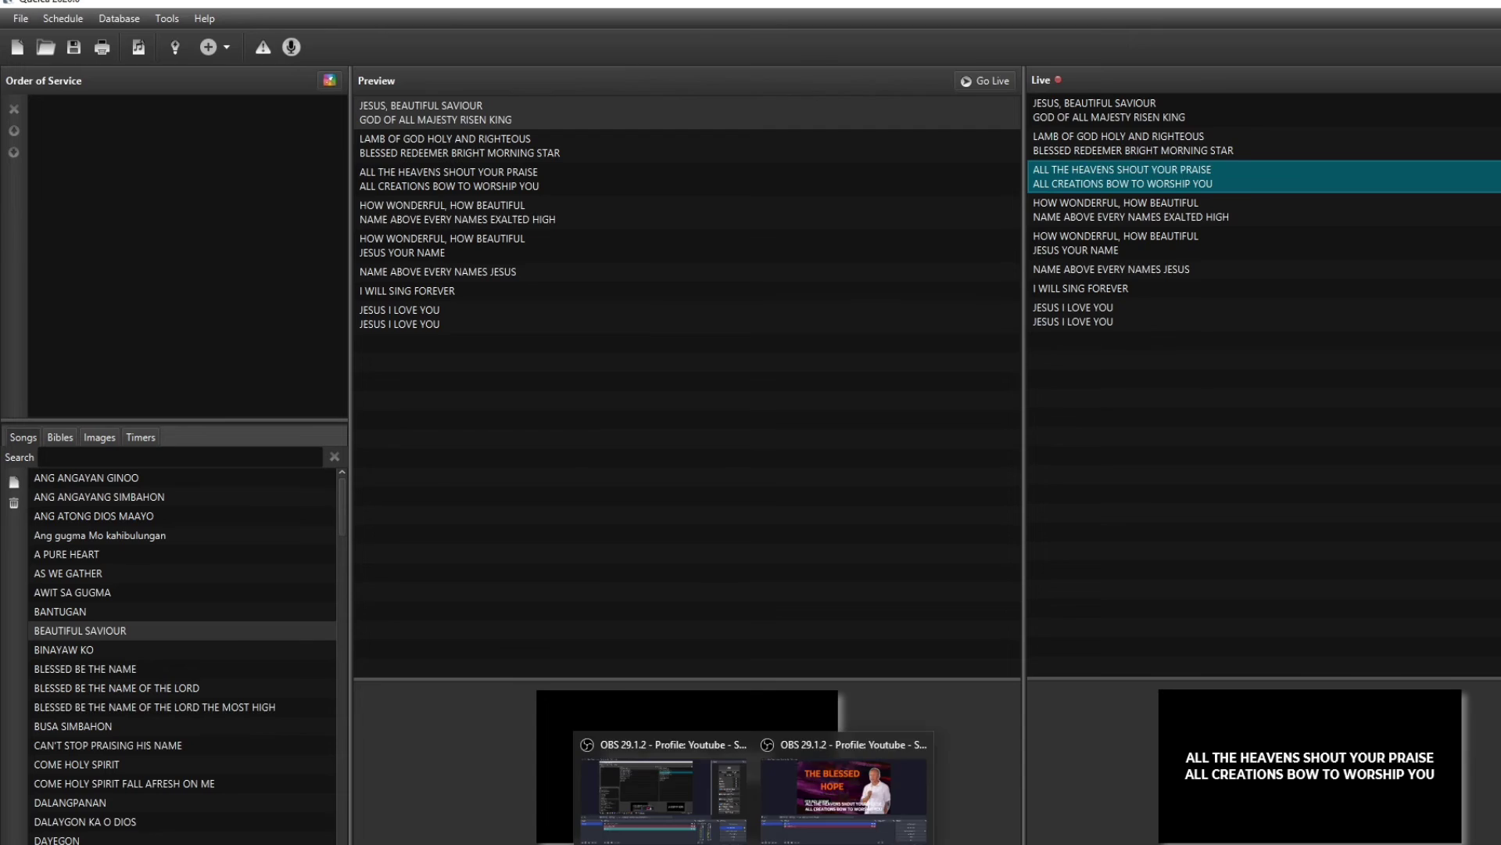
click(797, 786)
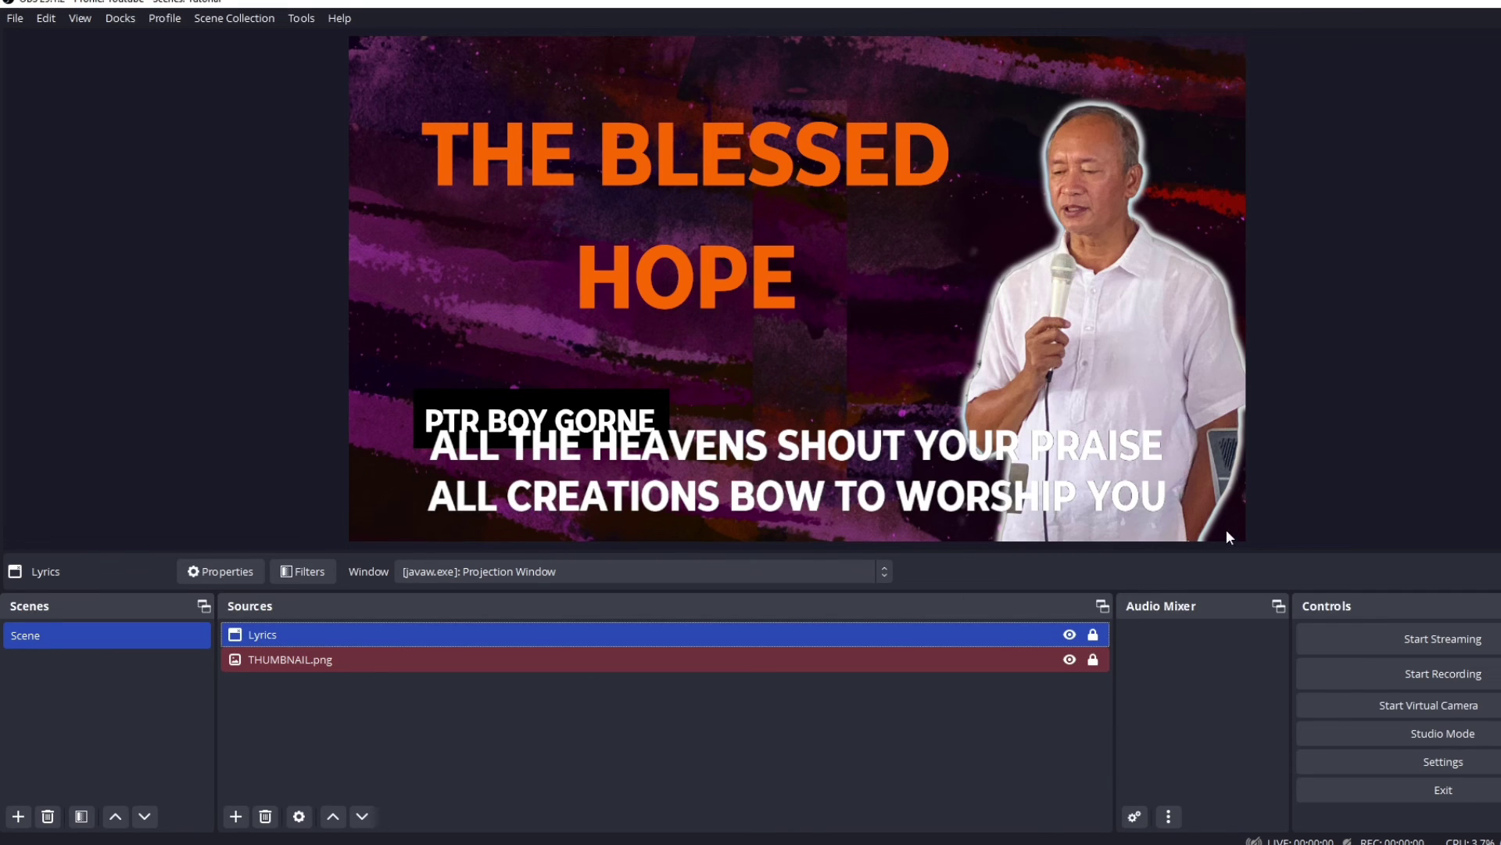